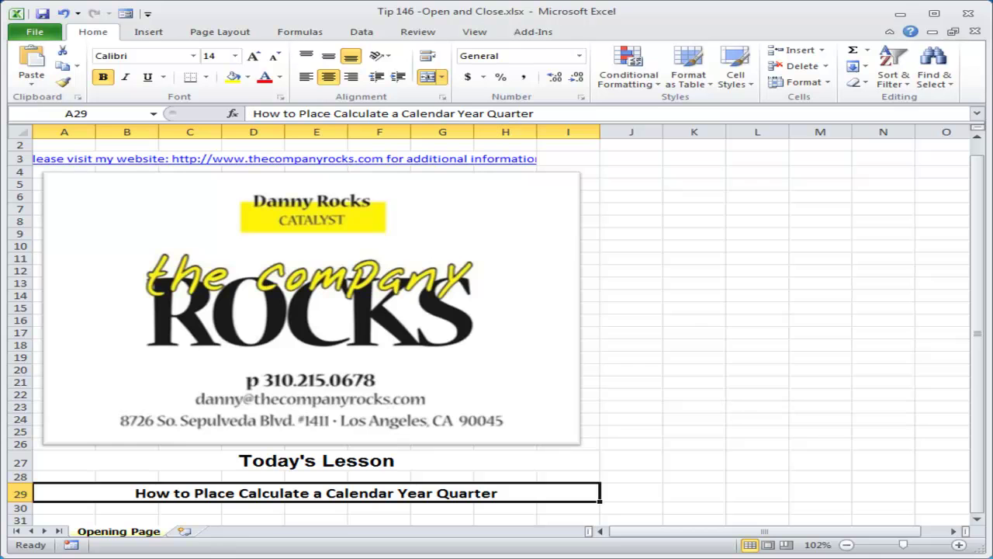
Switch to the 'Tip 146 - Quarters for Calendar Year' workbook showing its Basic Set sheet
{"action": "key", "text": "ctrl+Tab"}
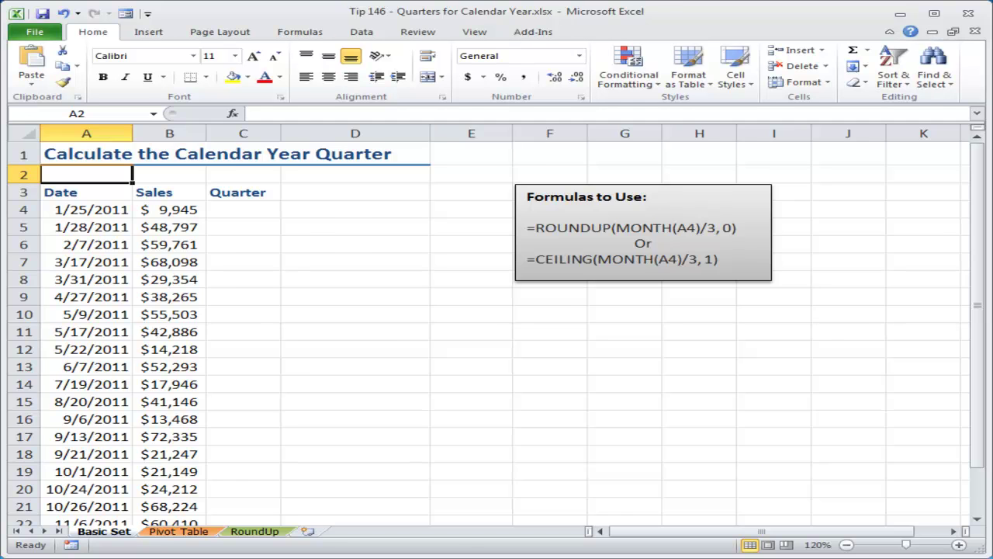
Switch workbooks and open the RoundUp sheet with MONTH(), MONTH / 3, ROUNDUP and Ceiling columns
{"action": "key", "text": "ctrl+Tab"}
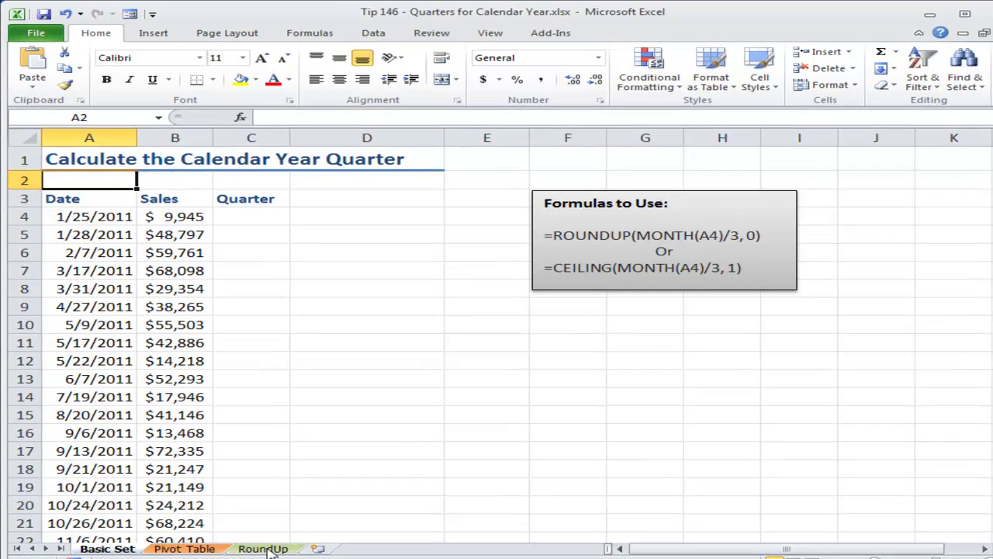
{"action": "left_click", "coordinate": [264, 548]}
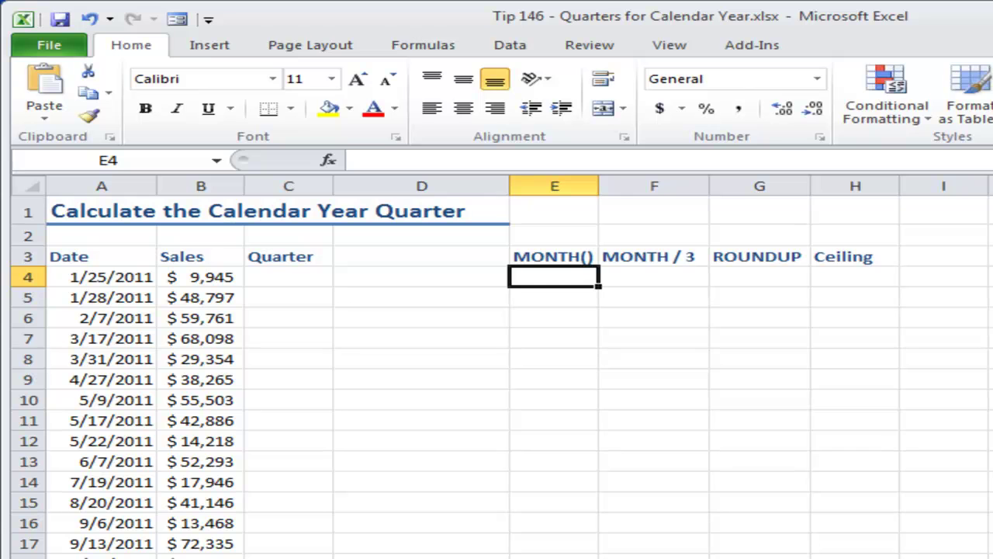
Enter =MONTH(A4) in E4 and copy it down through row 25
{"action": "type", "text": "=mon"}
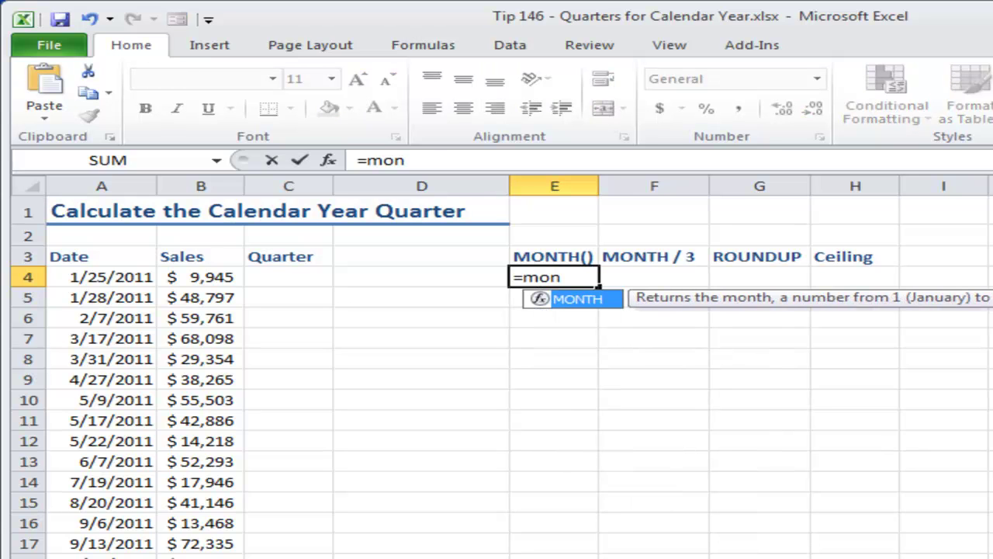
{"action": "key", "text": "Tab"}
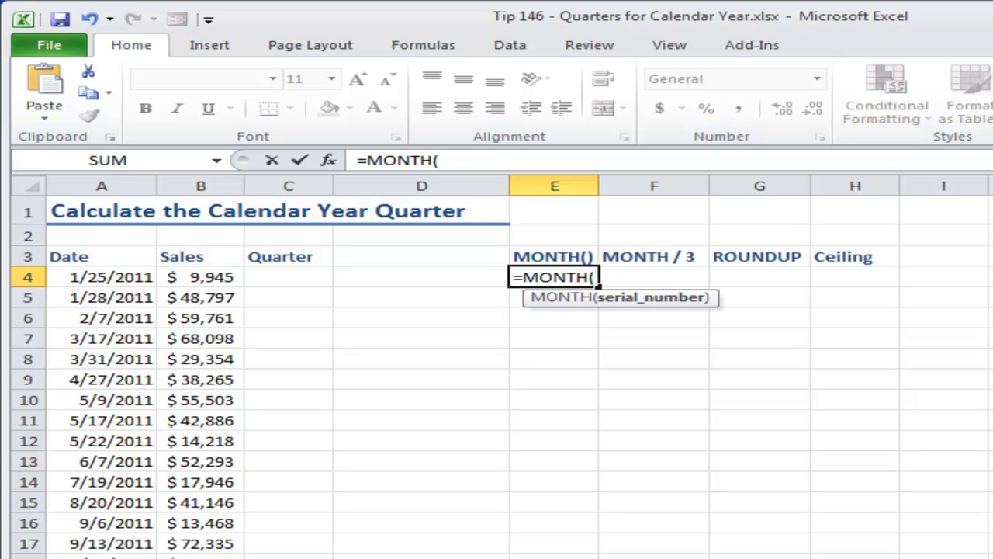
{"action": "left_click", "coordinate": [112, 281]}
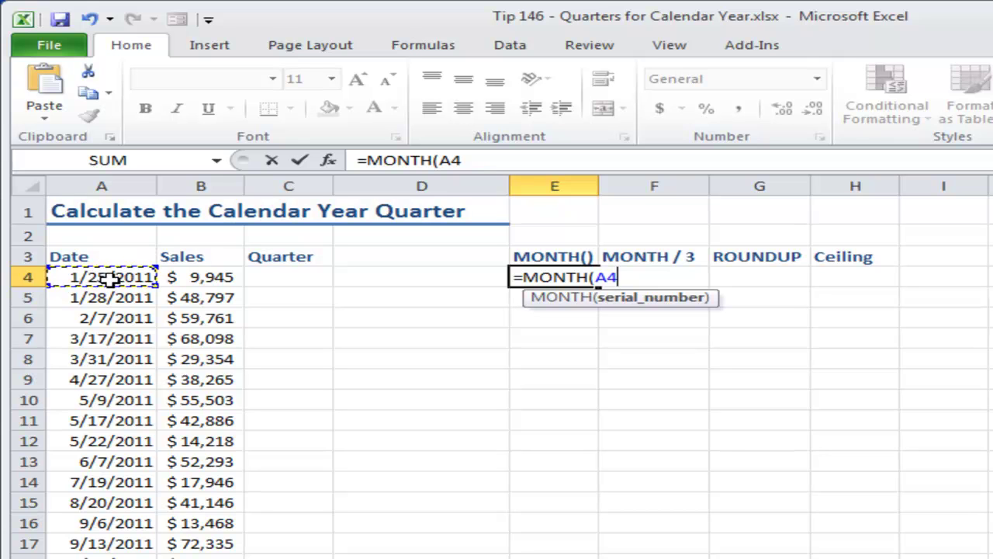
{"action": "type", "text": ")"}
{"action": "key", "text": "ctrl+Return"}
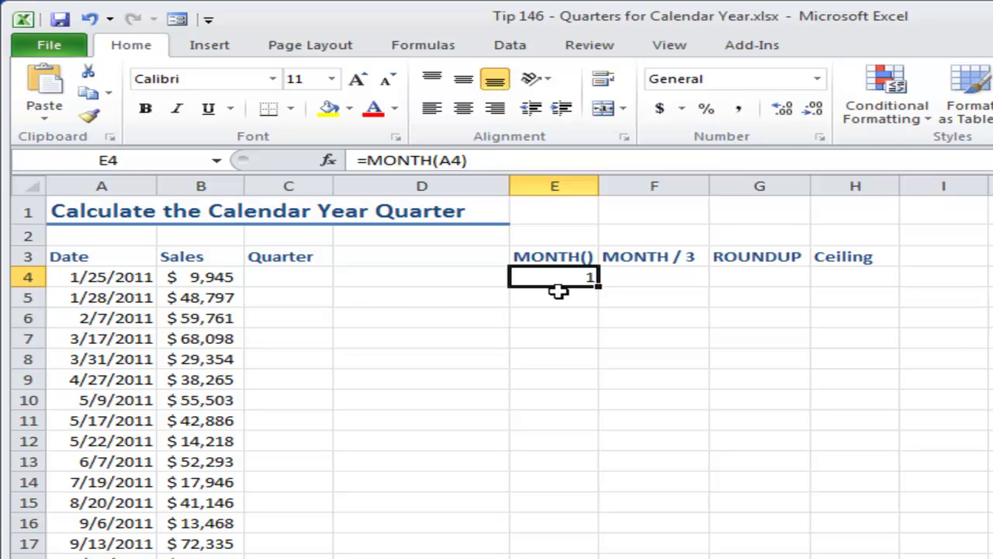
{"action": "left_click_drag", "start_coordinate": [597, 284], "coordinate": [565, 558]}
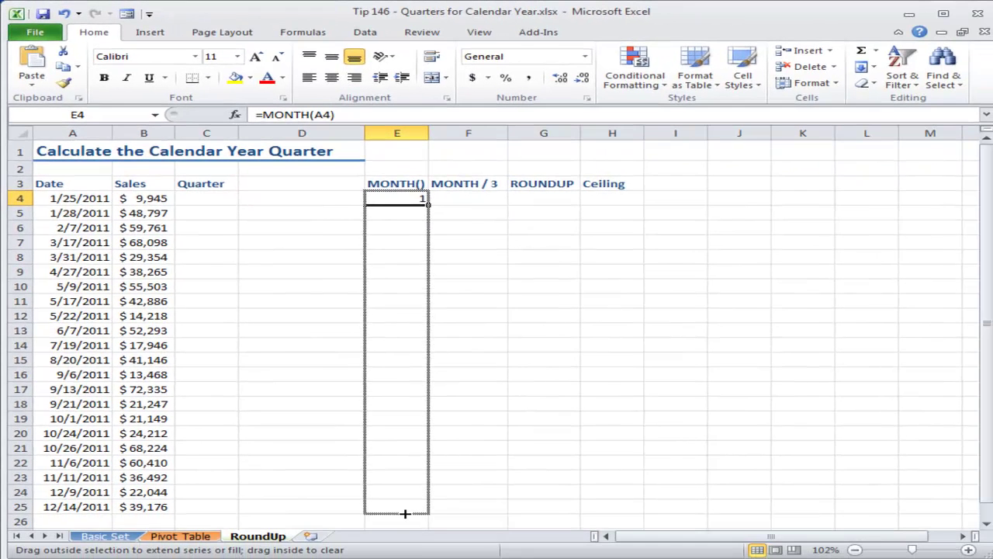
{"action": "left_click_drag", "start_coordinate": [404, 513], "coordinate": [404, 514]}
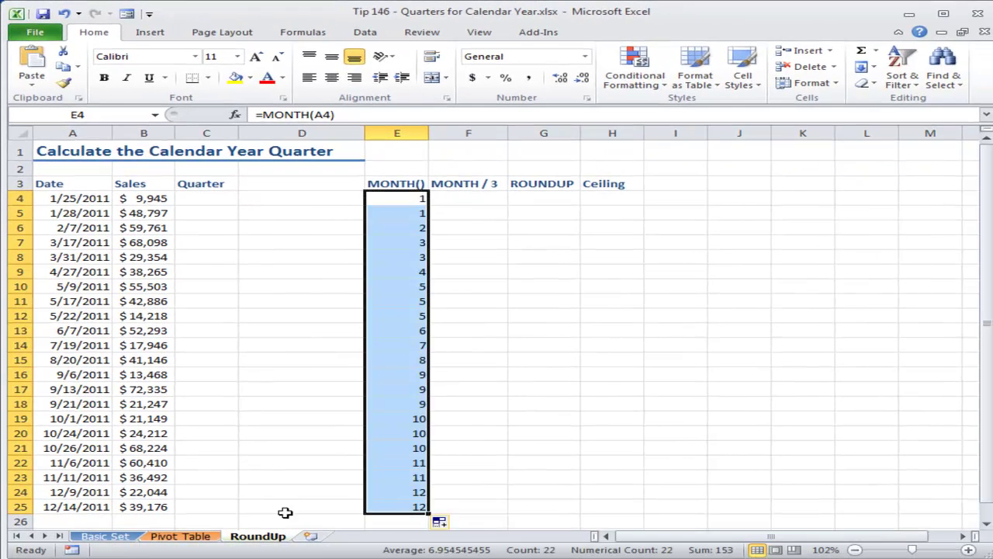
Check the month formulas in E25 and E16 against dates 12/14/2011 and 9/6/2011
{"action": "left_click", "coordinate": [87, 508]}
{"action": "double_click", "coordinate": [400, 506]}
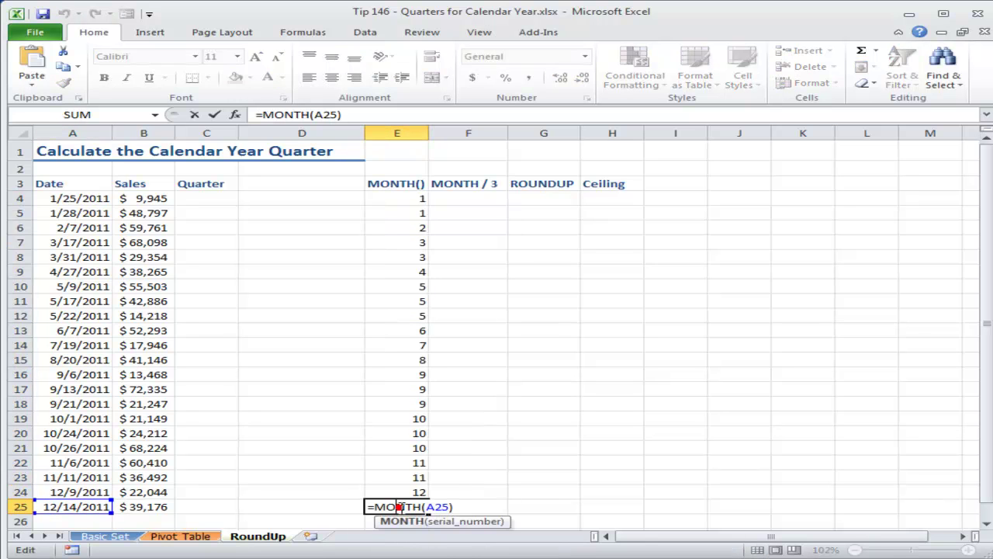
{"action": "key", "text": "Escape"}
{"action": "left_click", "coordinate": [82, 510]}
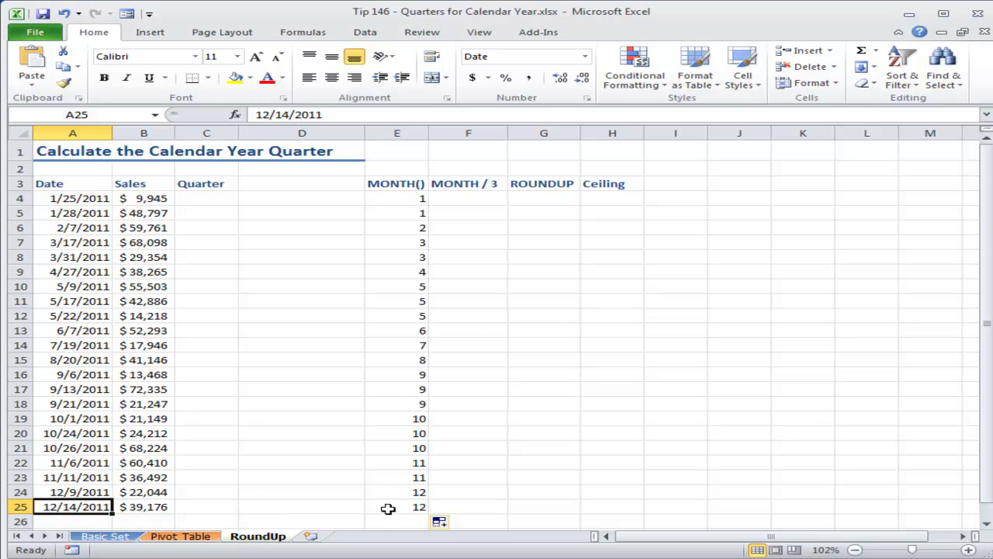
{"action": "double_click", "coordinate": [395, 376]}
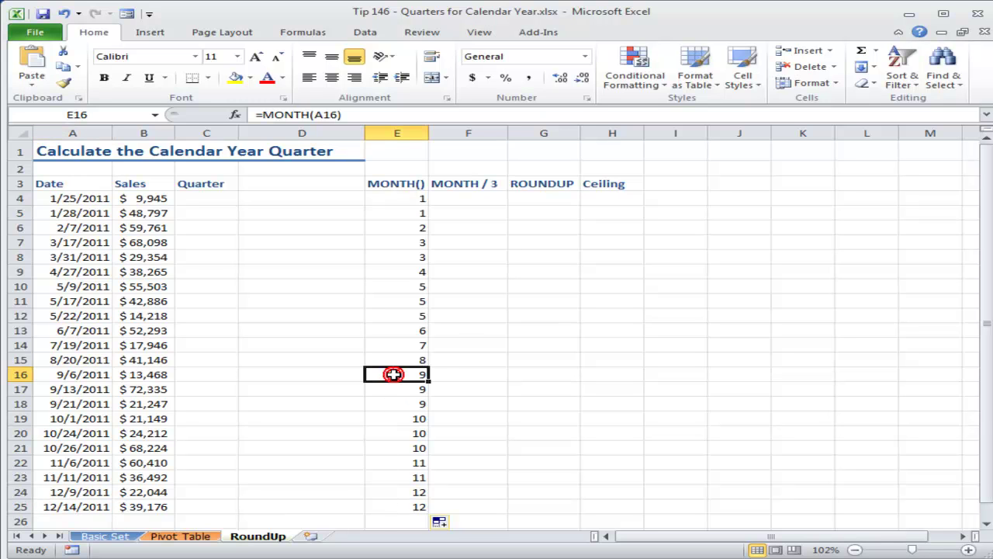
{"action": "key", "text": "Escape"}
{"action": "left_click", "coordinate": [82, 374]}
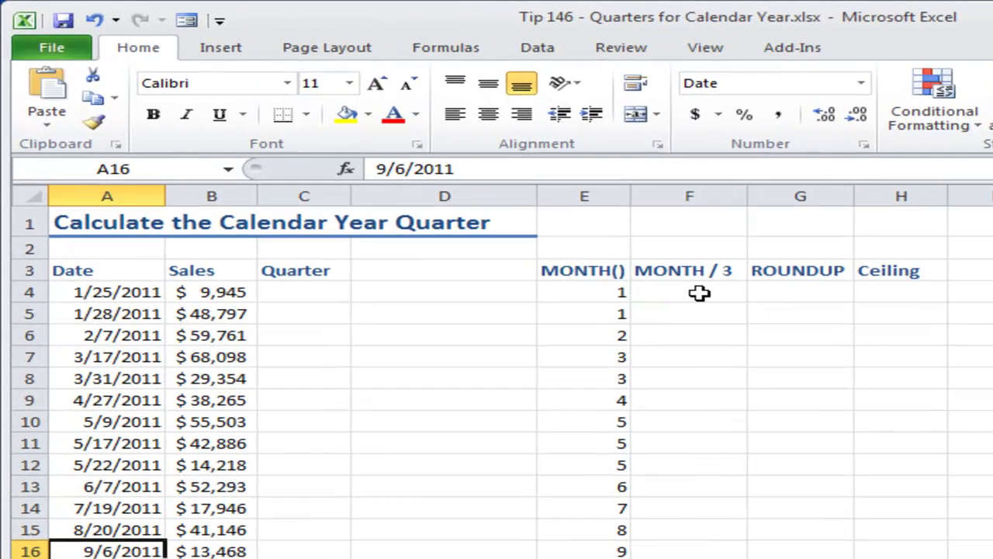
Enter =E4/3 in F4, fill it down column F, and inspect the formula in F7
{"action": "left_click", "coordinate": [475, 199]}
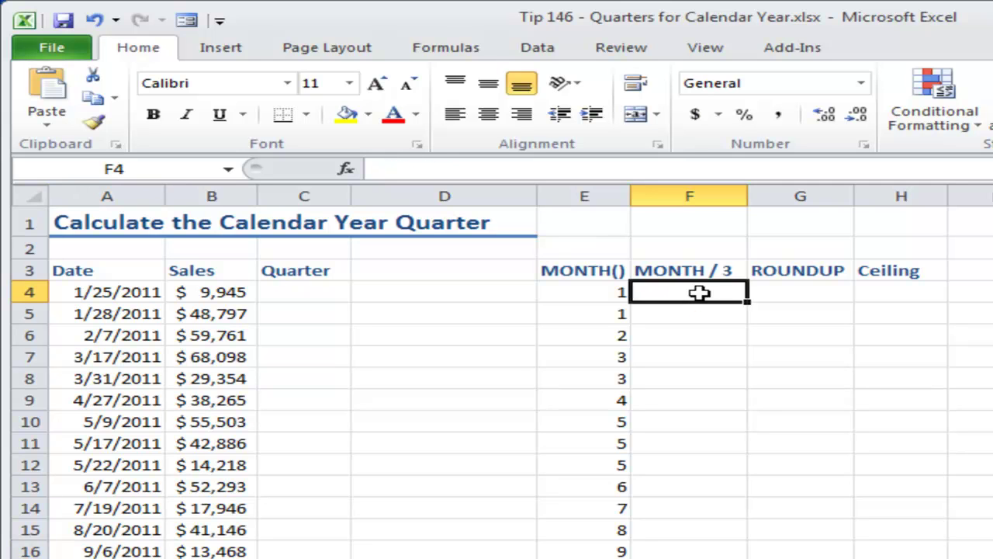
{"action": "type", "text": "="}
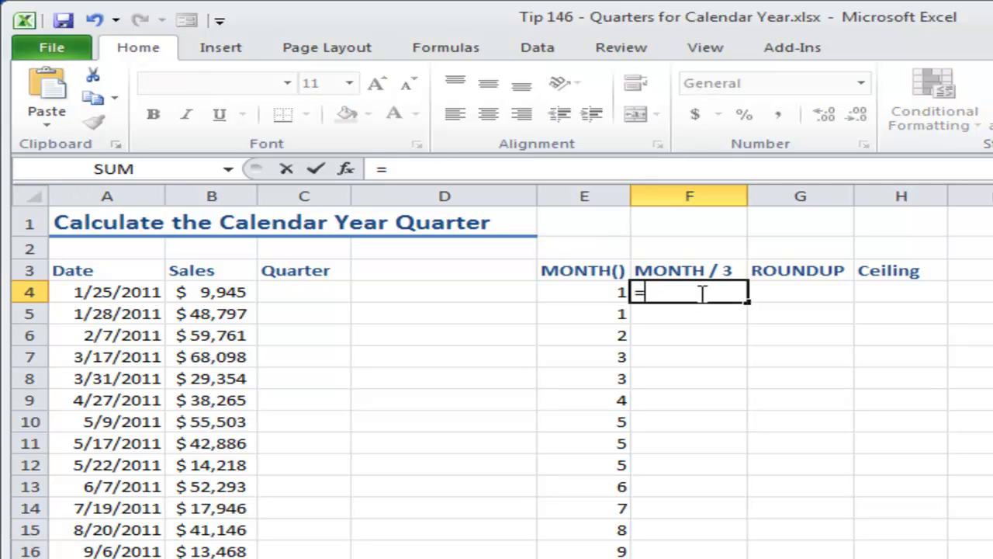
{"action": "key", "text": "Left"}
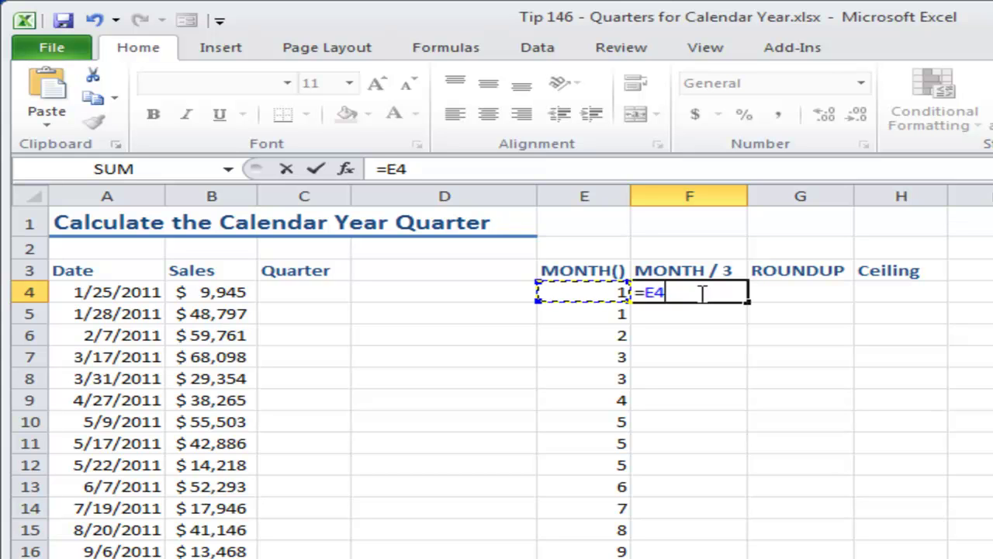
{"action": "type", "text": "/3"}
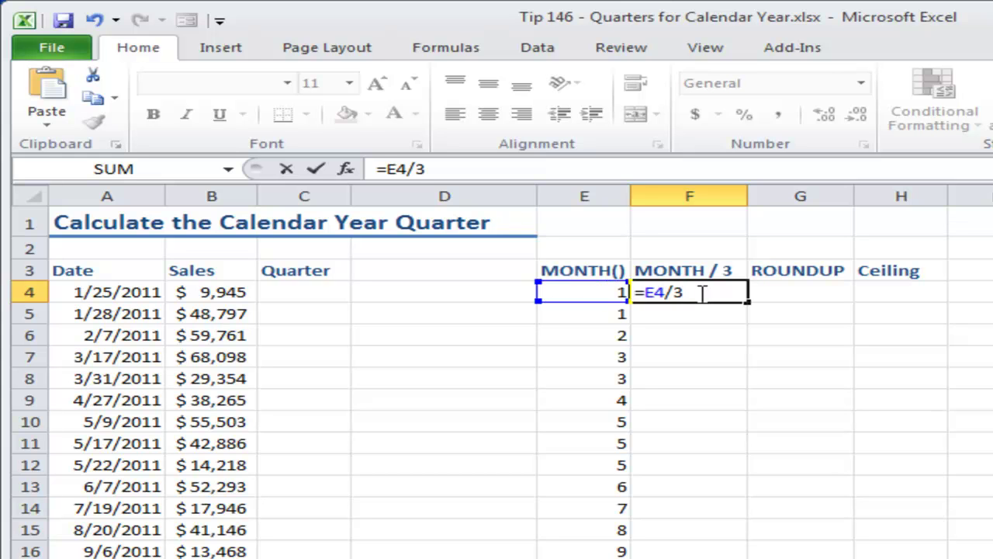
{"action": "key", "text": "ctrl+Return"}
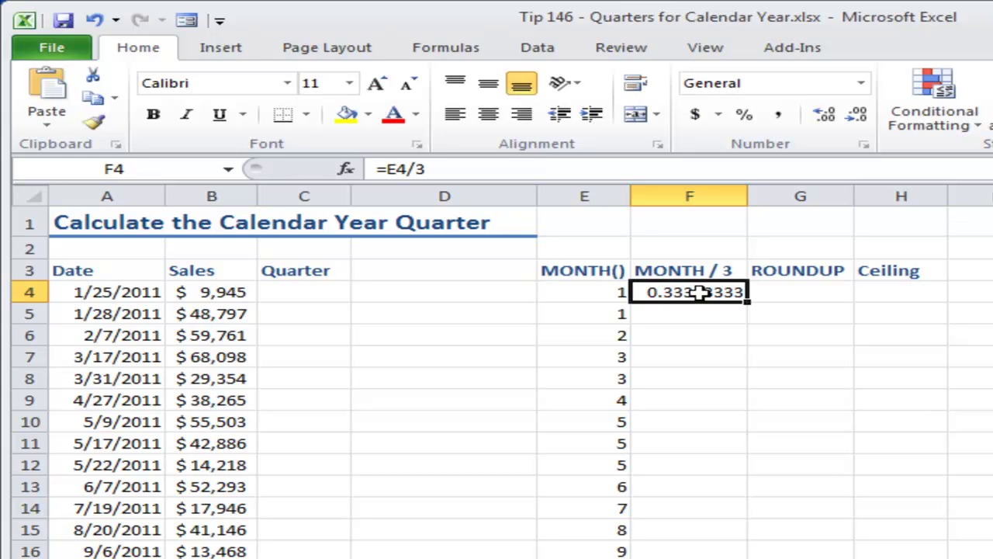
{"action": "double_click", "coordinate": [749, 301]}
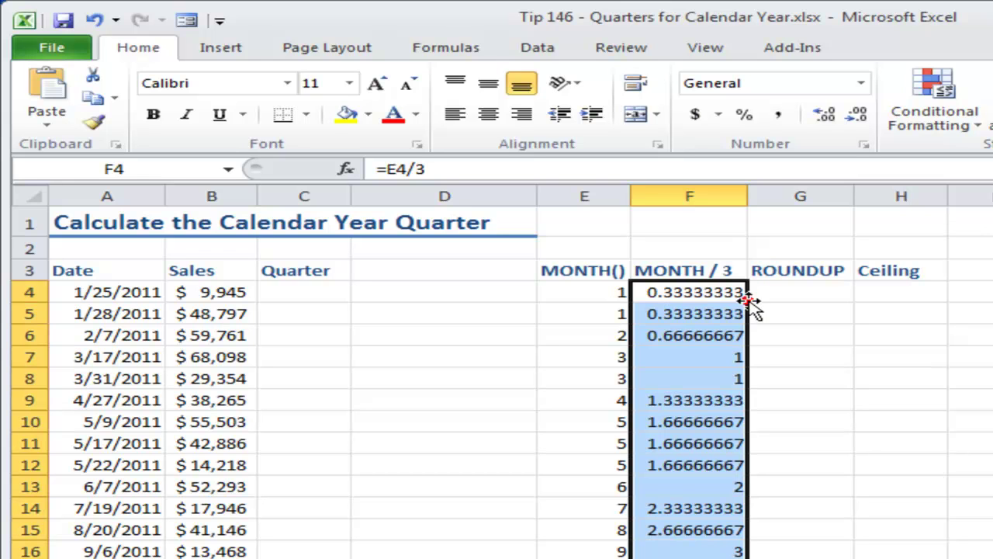
{"action": "left_click", "coordinate": [696, 356]}
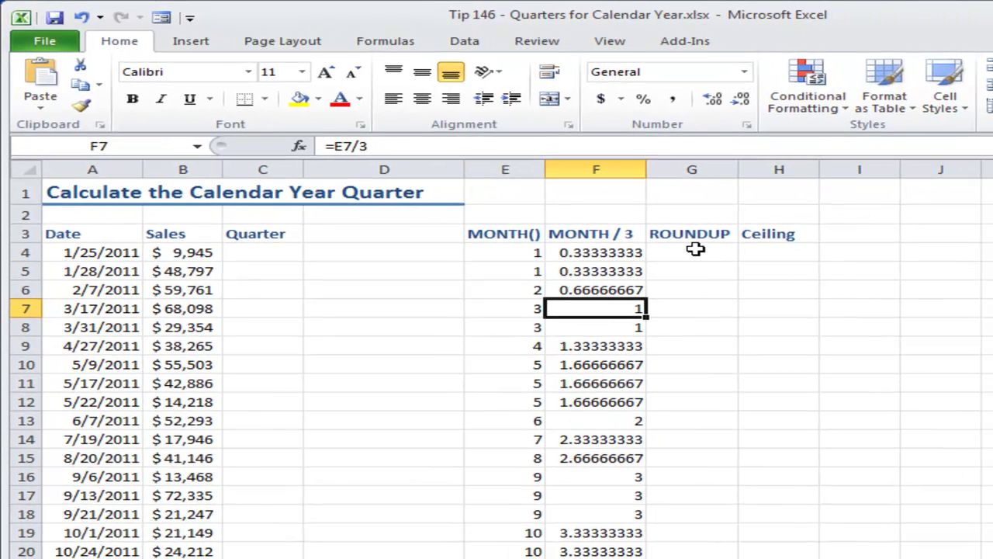
{"action": "left_click", "coordinate": [702, 253]}
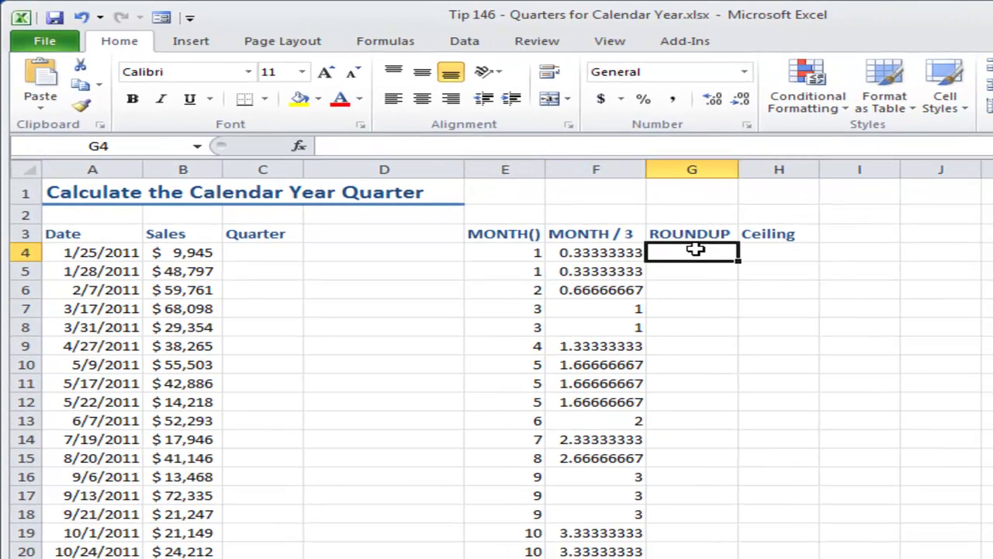
{"action": "type", "text": "="}
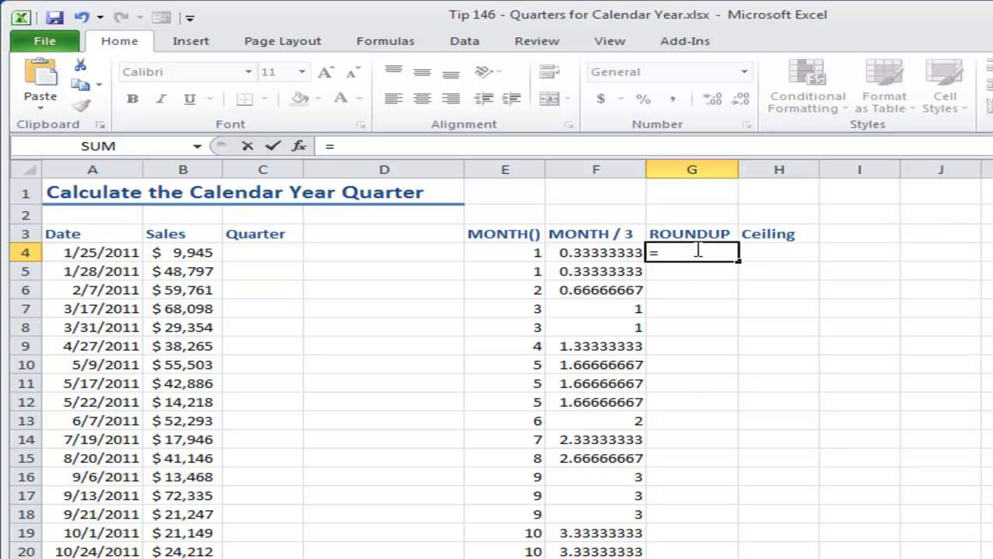
{"action": "type", "text": "round"}
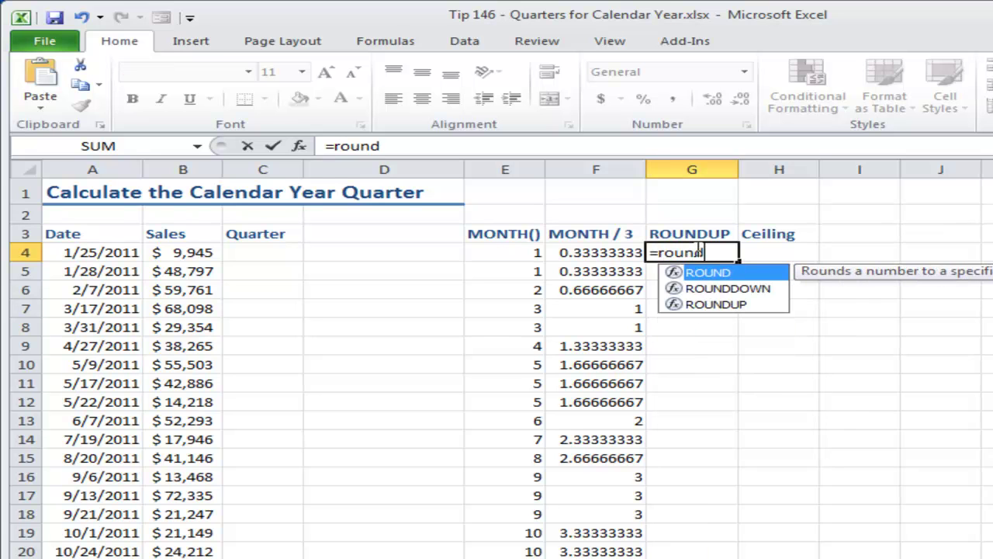
{"action": "key", "text": "Down"}
{"action": "key", "text": "Down"}
{"action": "key", "text": "Tab"}
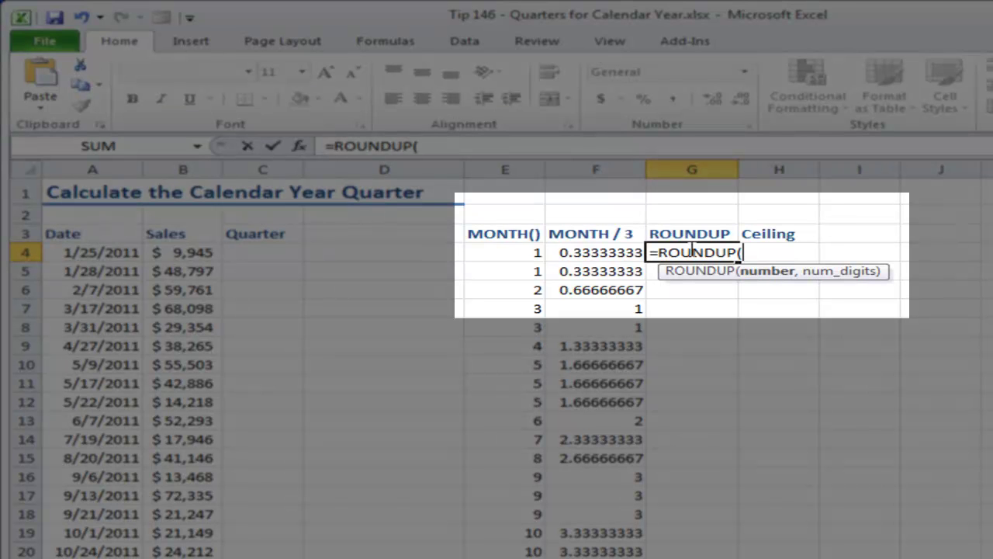
{"action": "left_click", "coordinate": [518, 250]}
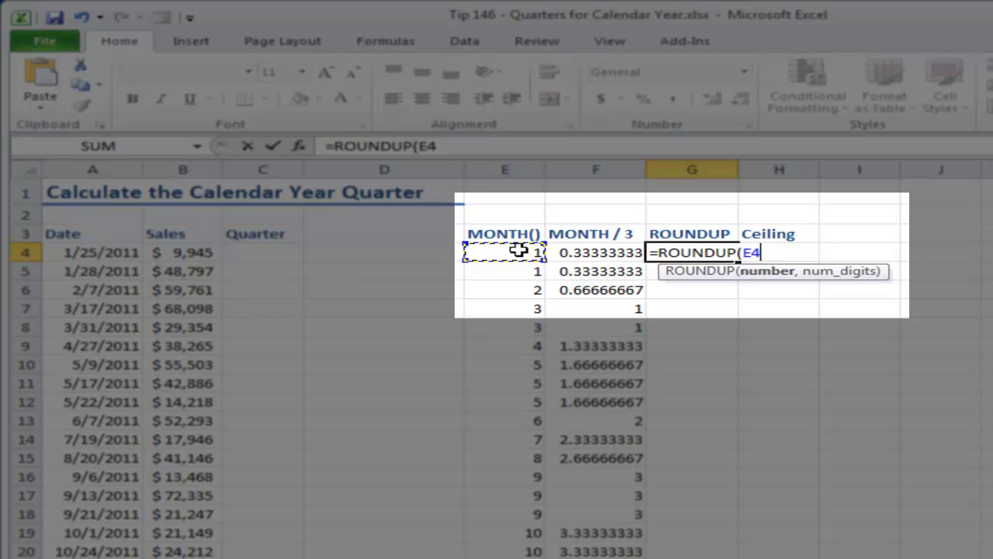
{"action": "type", "text": "/3"}
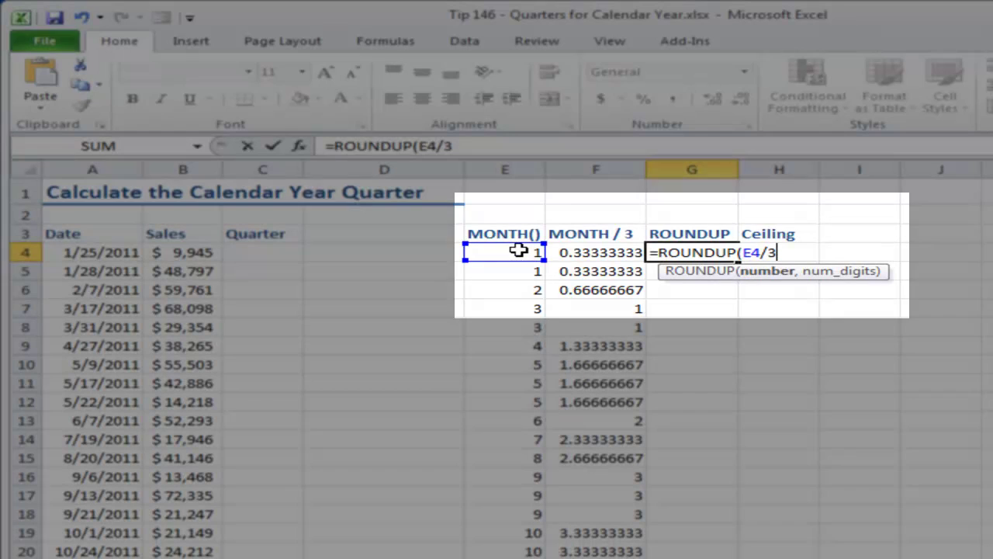
{"action": "type", "text": ",0"}
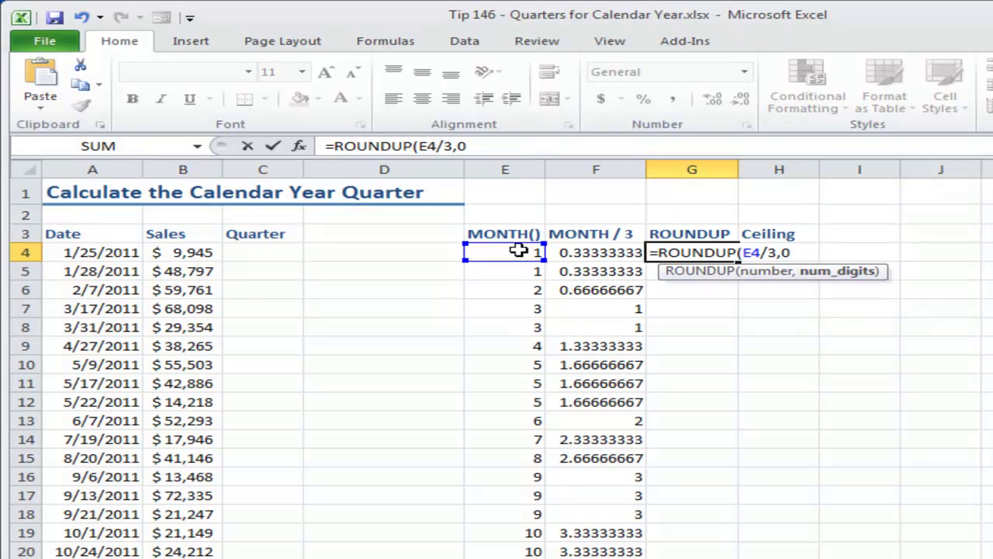
{"action": "type", "text": ")"}
{"action": "key", "text": "ctrl+Return"}
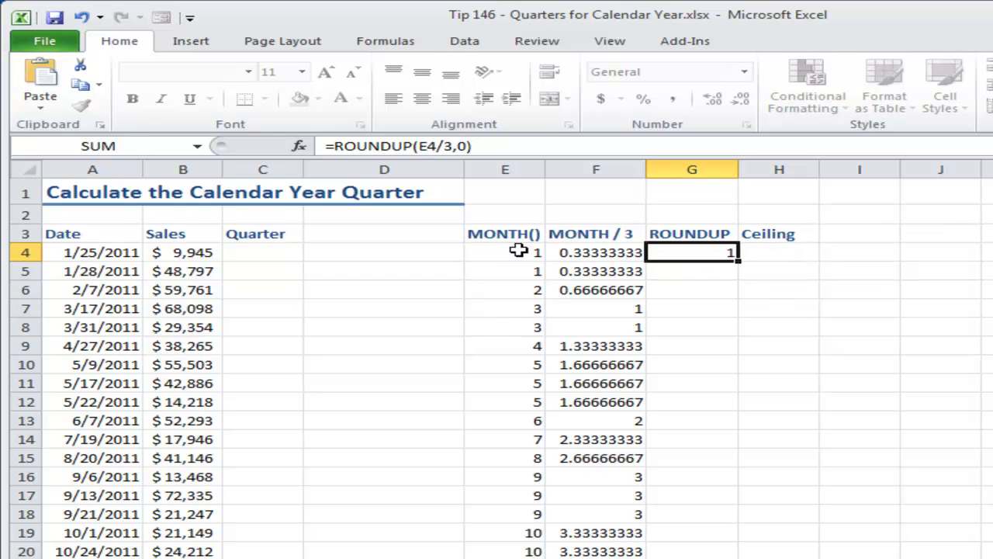
{"action": "double_click", "coordinate": [738, 259]}
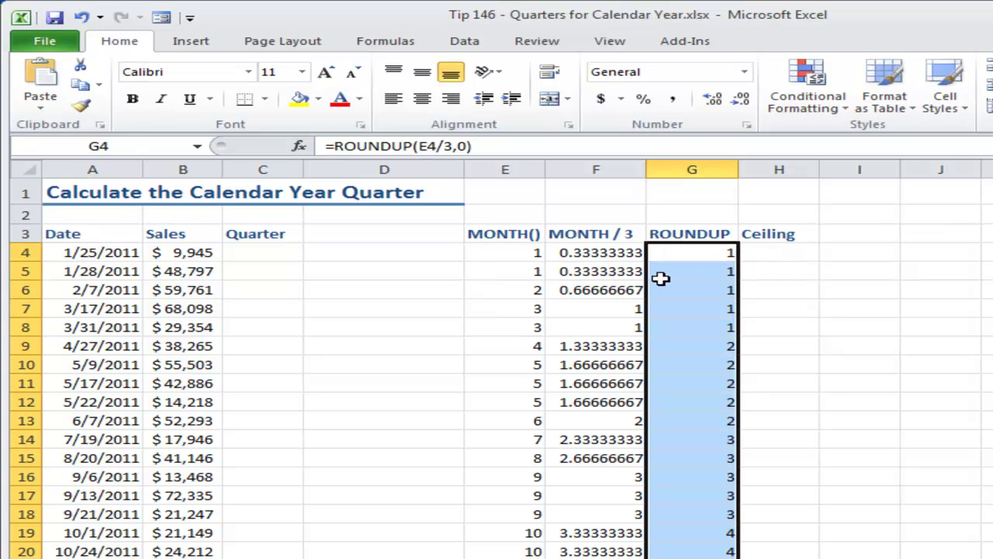
{"action": "left_click", "coordinate": [679, 267]}
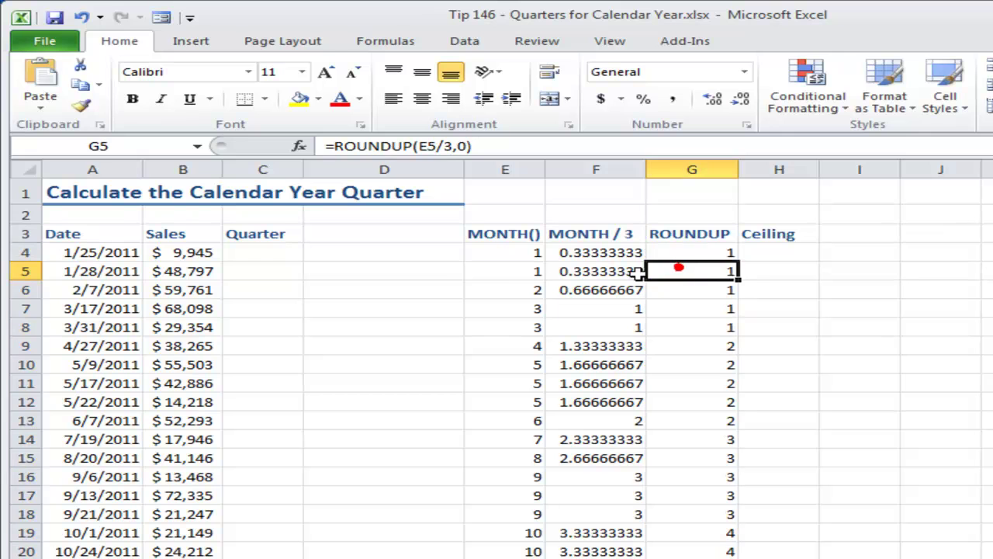
{"action": "left_click", "coordinate": [516, 293]}
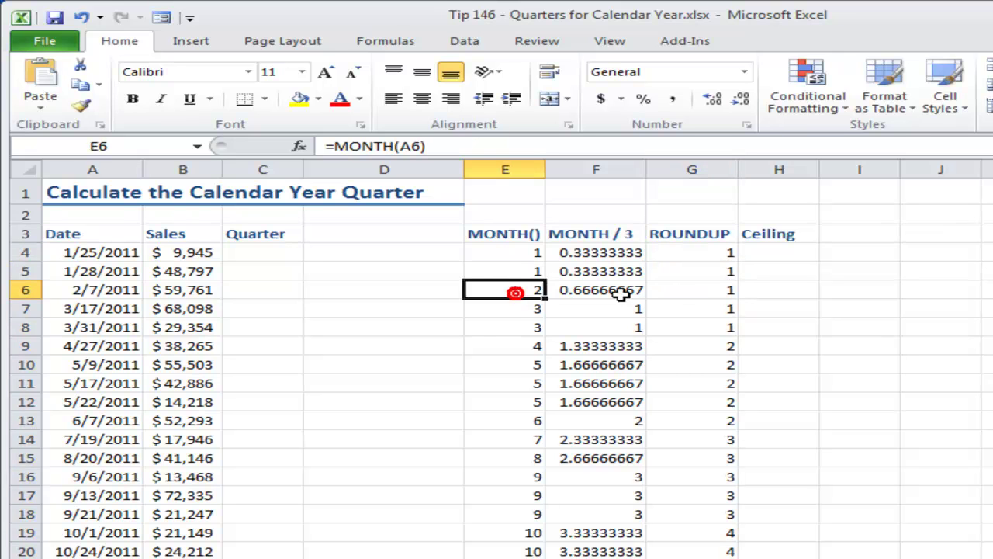
{"action": "left_click", "coordinate": [525, 328]}
{"action": "left_click", "coordinate": [700, 326]}
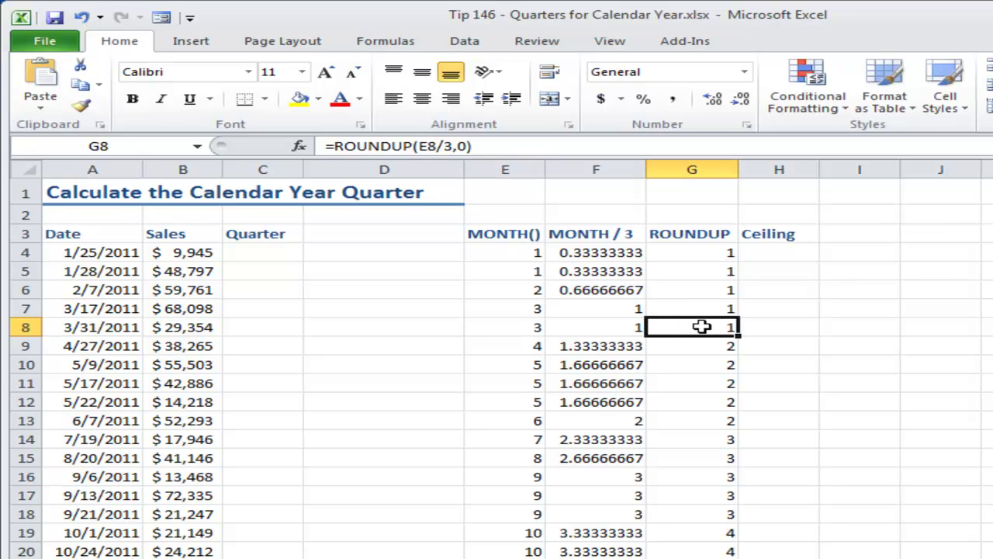
{"action": "left_click", "coordinate": [516, 344]}
{"action": "left_click", "coordinate": [510, 364]}
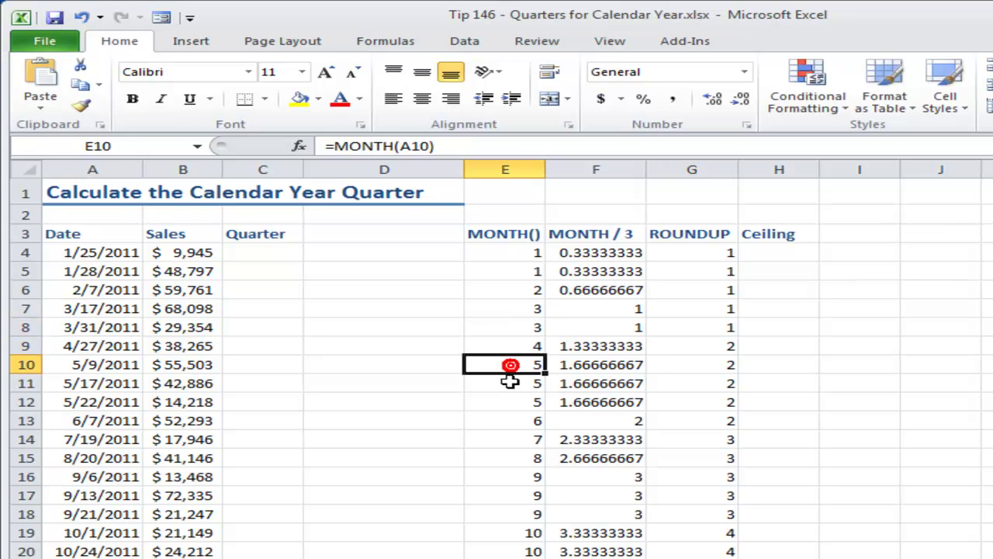
{"action": "left_click", "coordinate": [510, 419]}
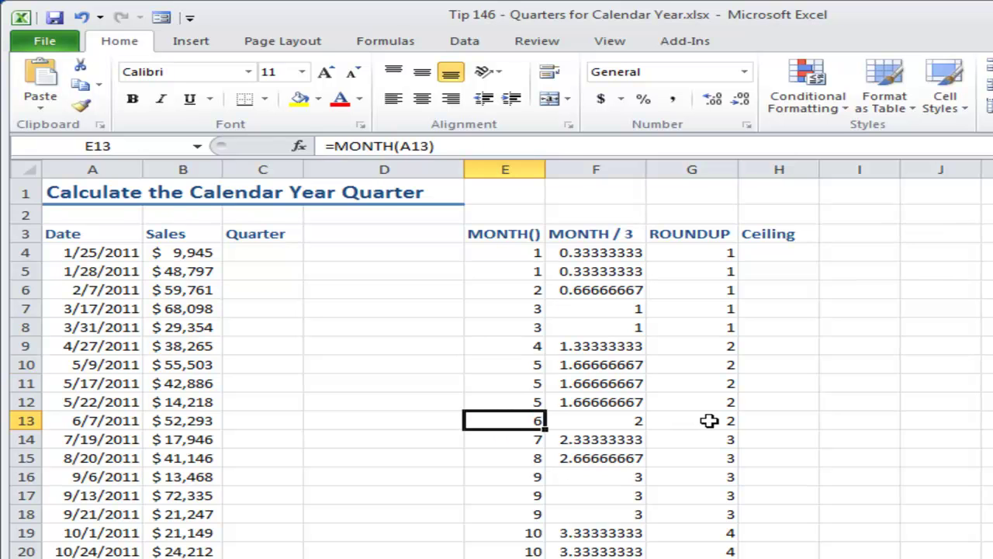
{"action": "left_click", "coordinate": [709, 419]}
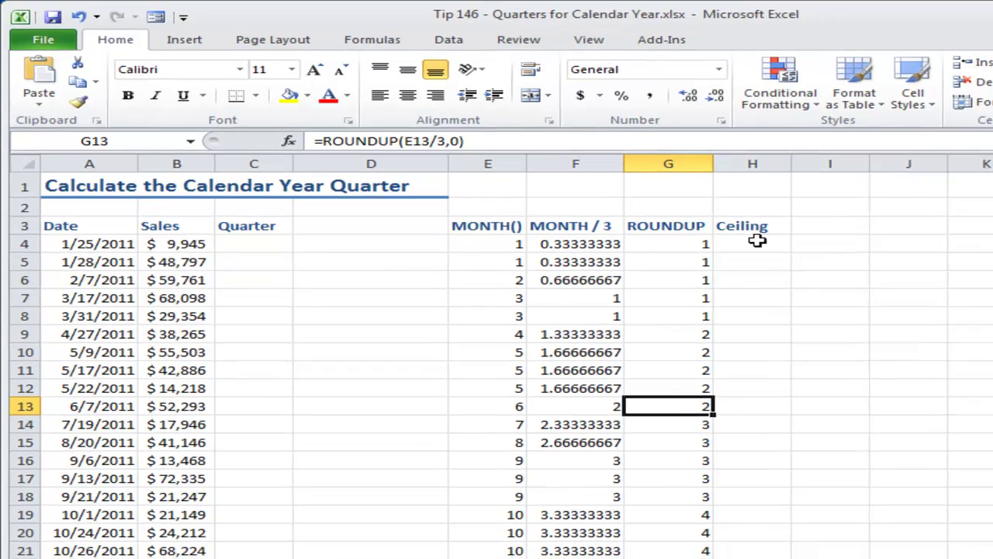
Enter =CEILING(E4/3,1) in H4 and copy it down the Ceiling column
{"action": "left_click", "coordinate": [757, 242]}
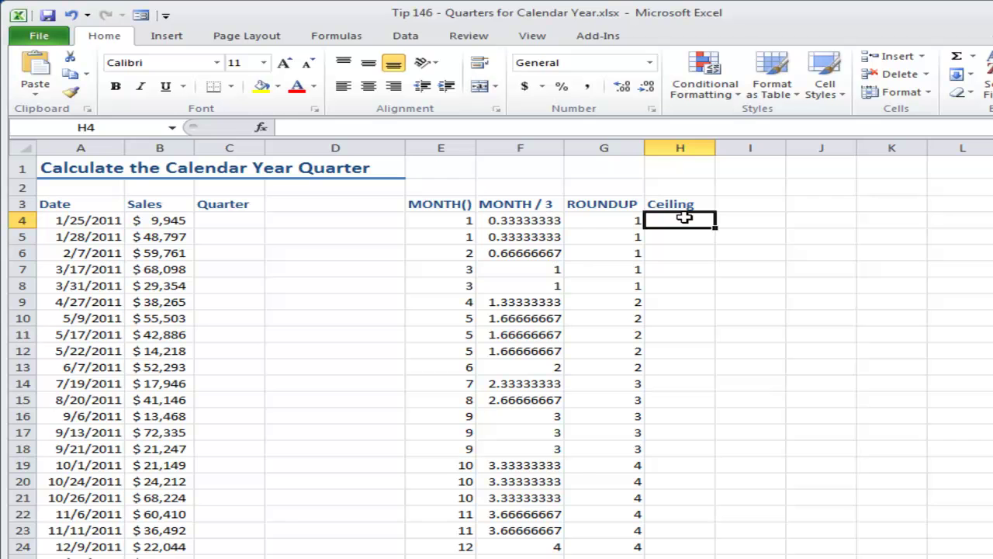
{"action": "type", "text": "=ceil"}
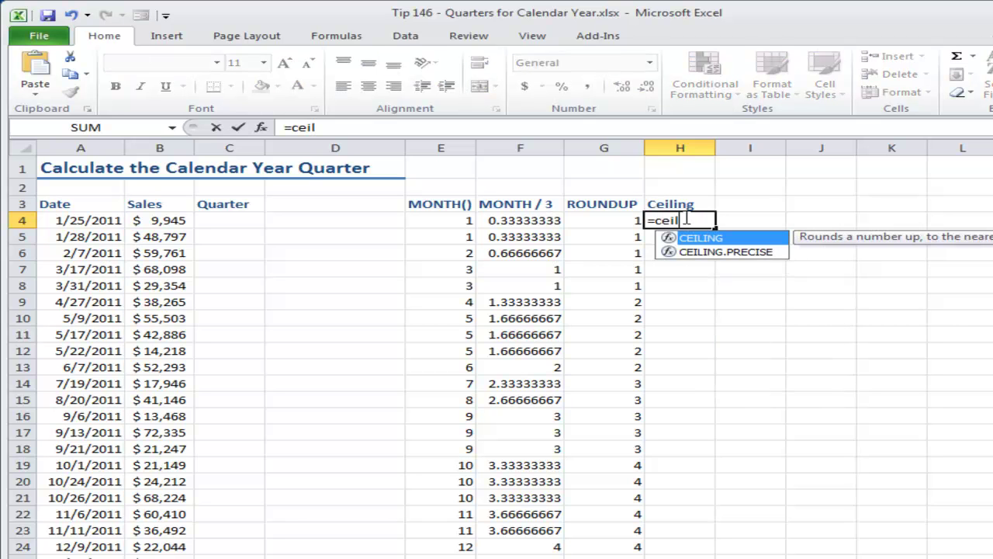
{"action": "key", "text": "Tab"}
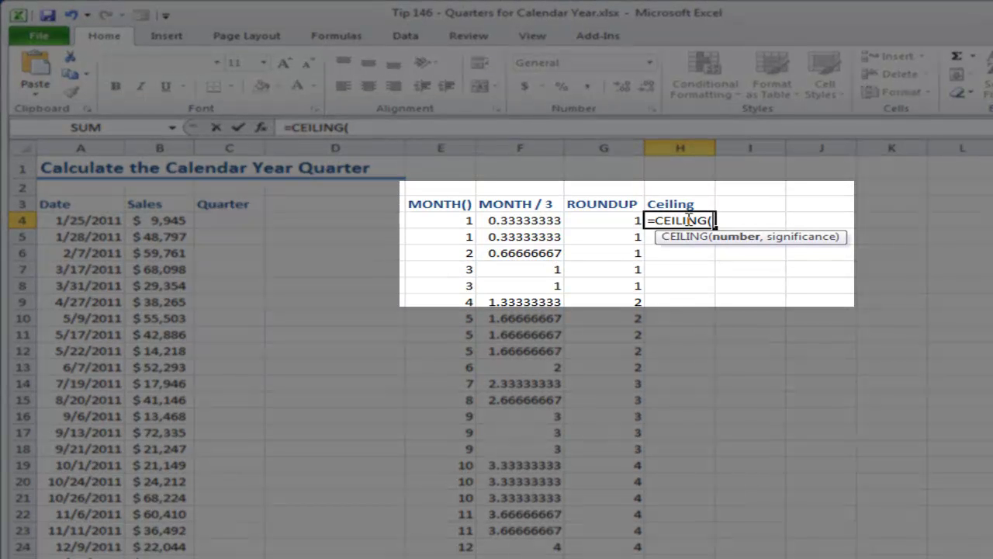
{"action": "left_click", "coordinate": [454, 221]}
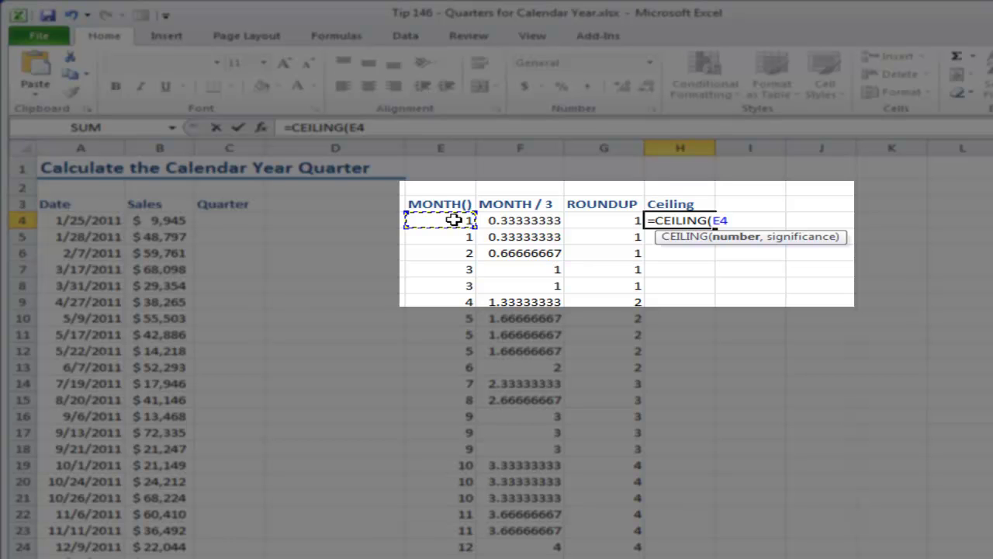
{"action": "type", "text": "/3,"}
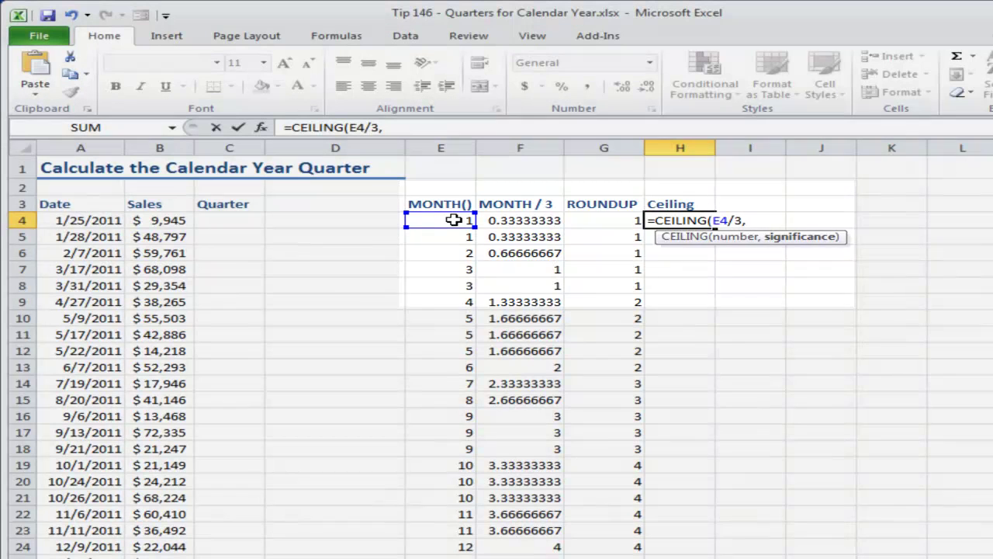
{"action": "type", "text": "1"}
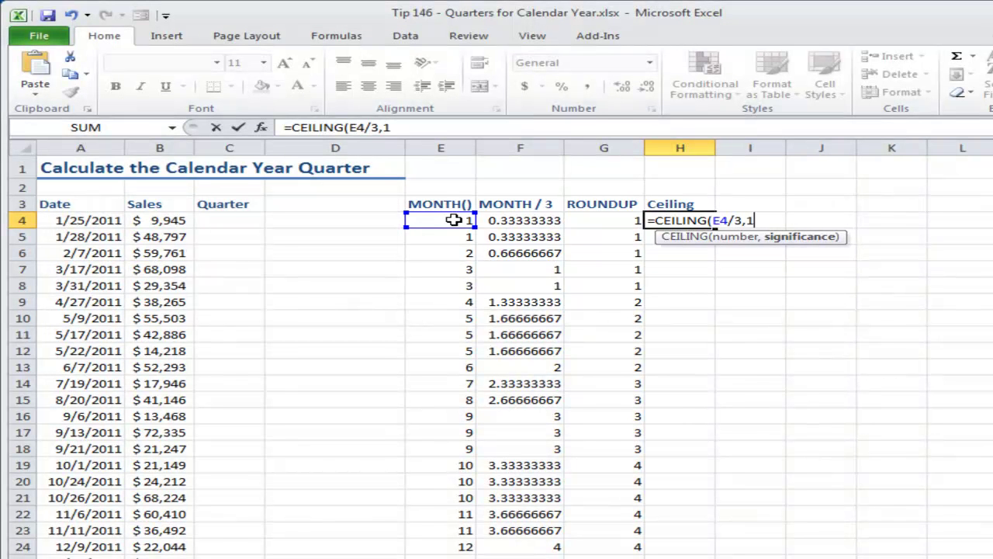
{"action": "type", "text": ")"}
{"action": "key", "text": "ctrl+Return"}
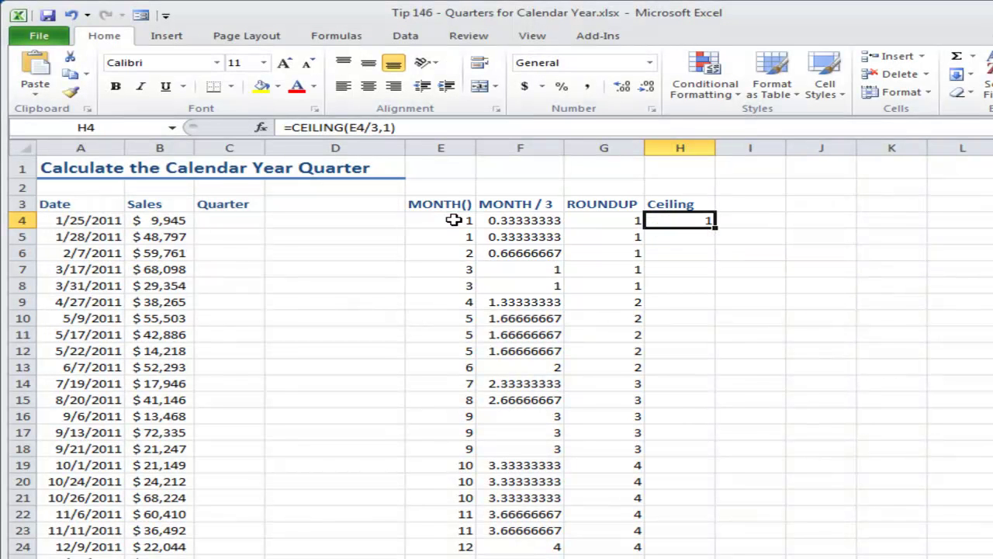
{"action": "double_click", "coordinate": [715, 226]}
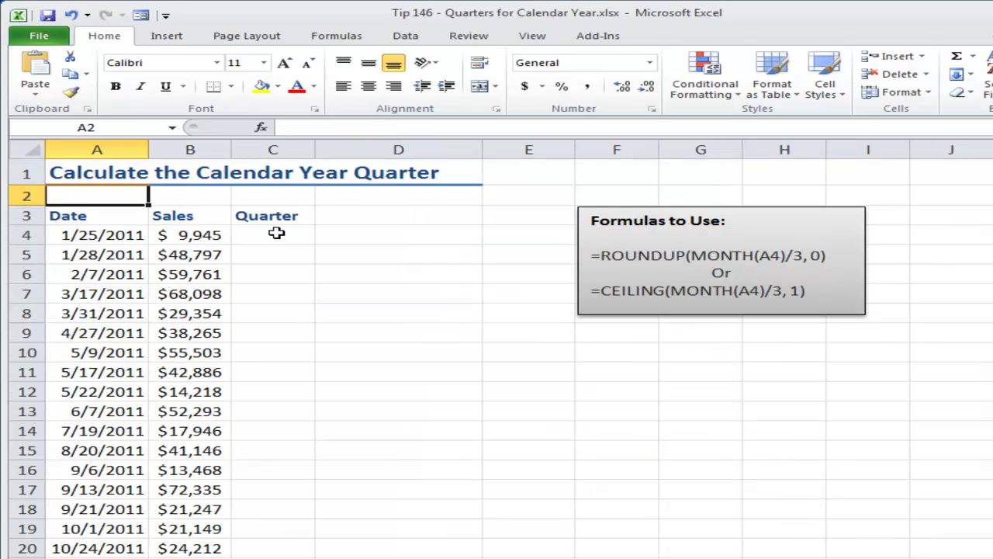
Enter =ROUNDUP(MONTH(A4)/3,0) in C4 and fill it down the Quarter column
{"action": "left_click", "coordinate": [277, 233]}
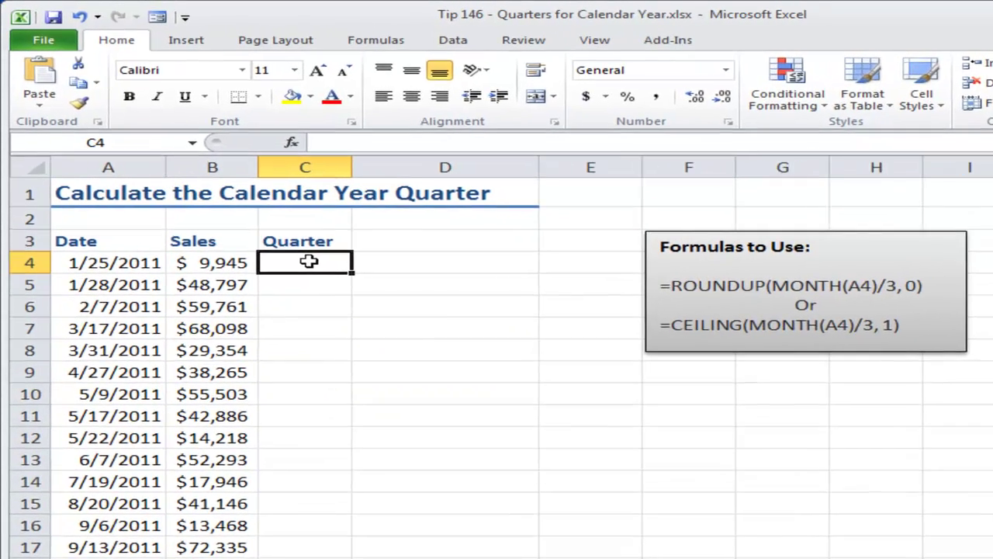
{"action": "type", "text": "="}
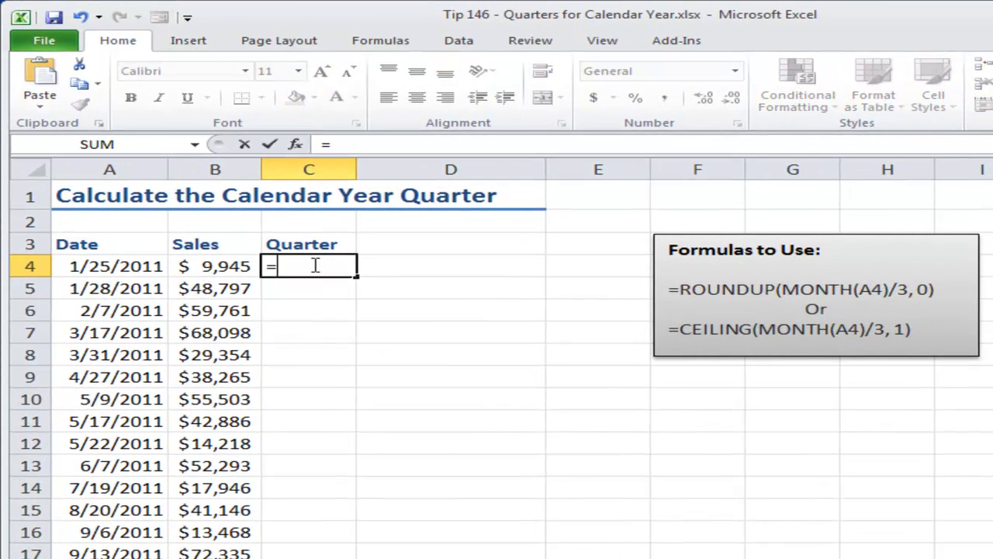
{"action": "type", "text": "round"}
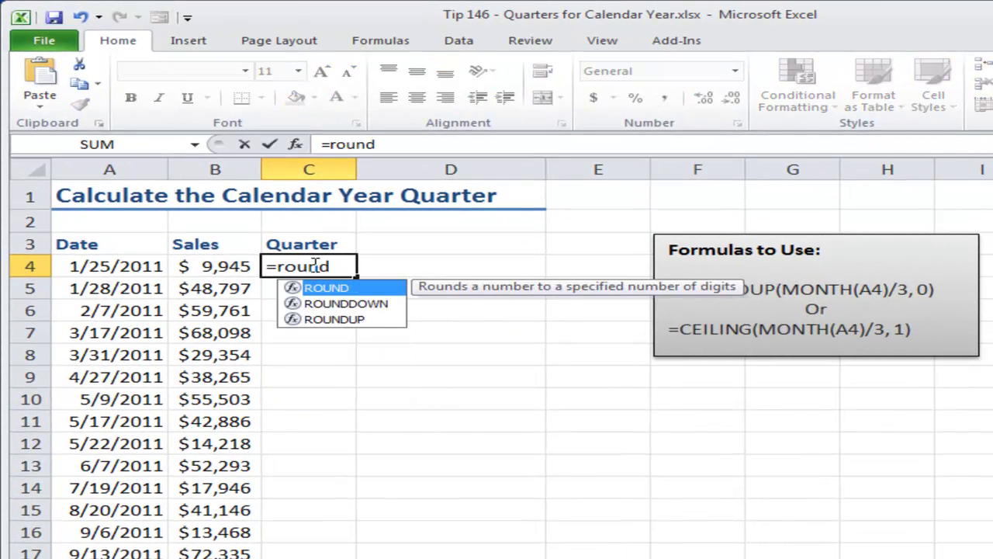
{"action": "key", "text": "Down"}
{"action": "key", "text": "Down"}
{"action": "key", "text": "Tab"}
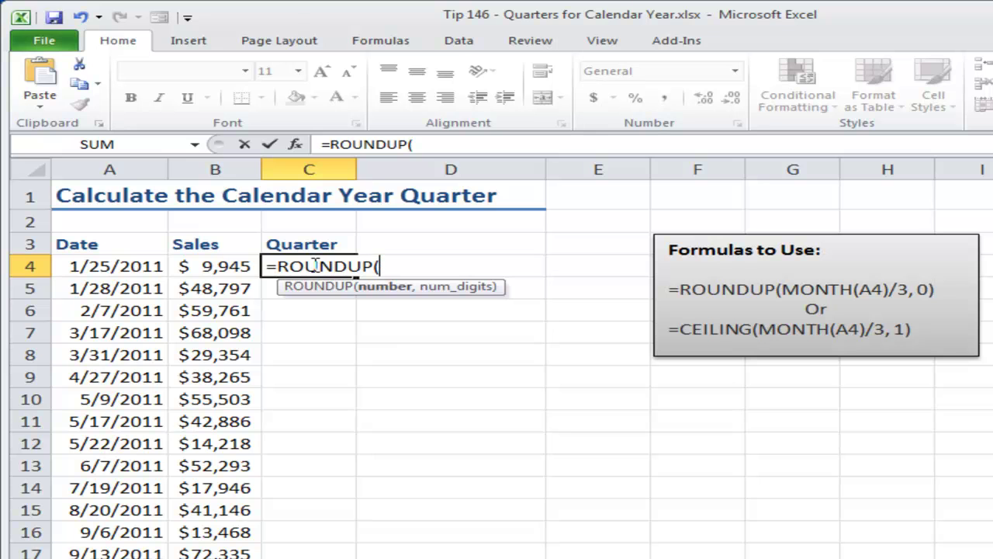
{"action": "type", "text": "month"}
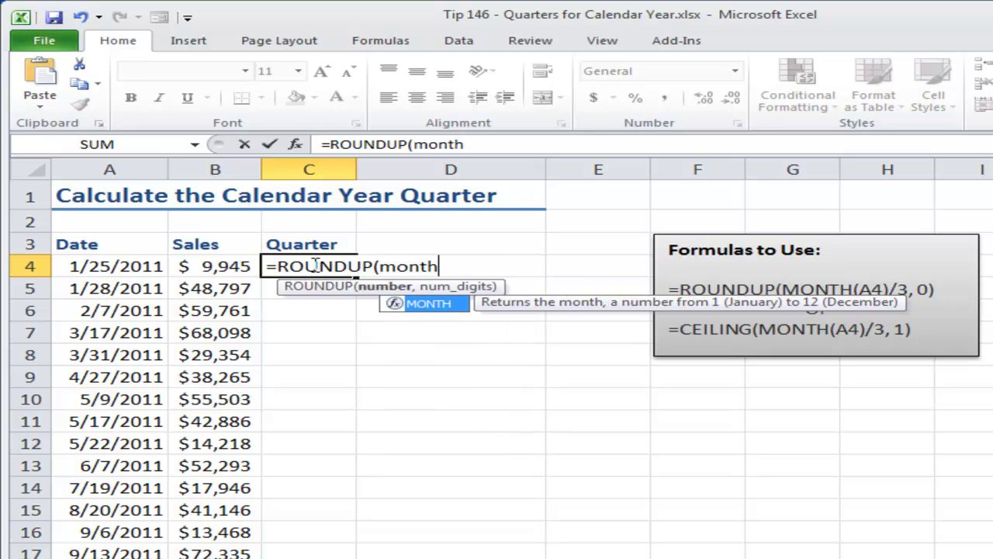
{"action": "key", "text": "Tab"}
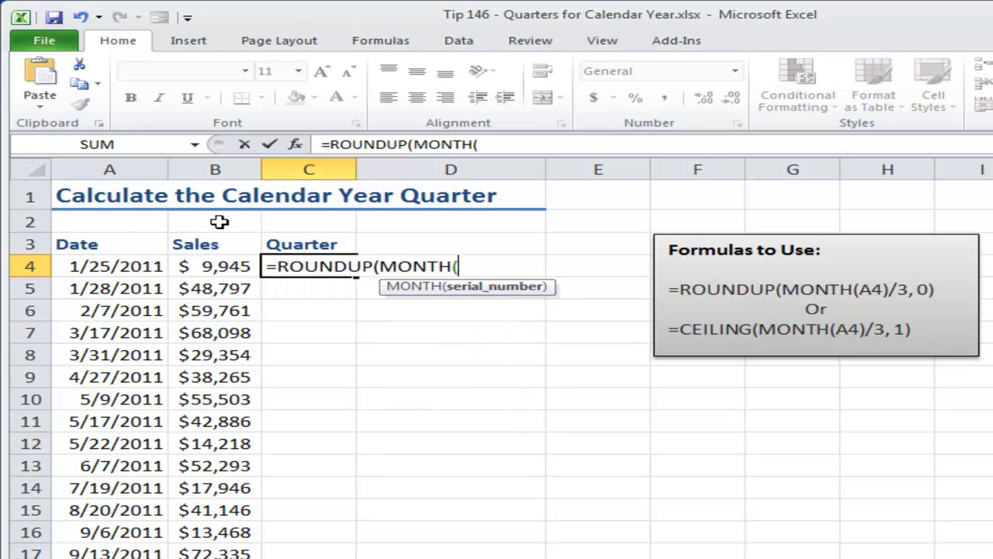
{"action": "left_click", "coordinate": [111, 265]}
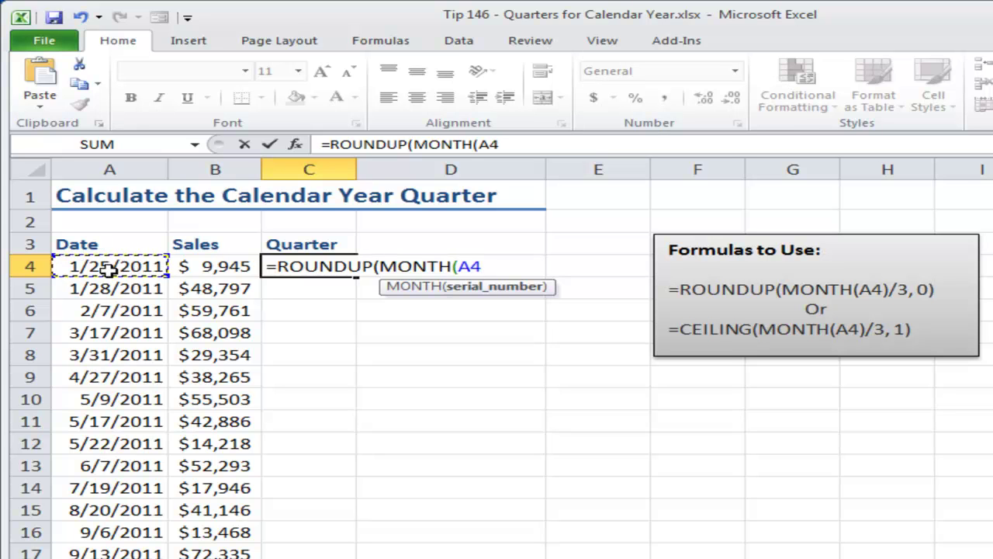
{"action": "type", "text": ")"}
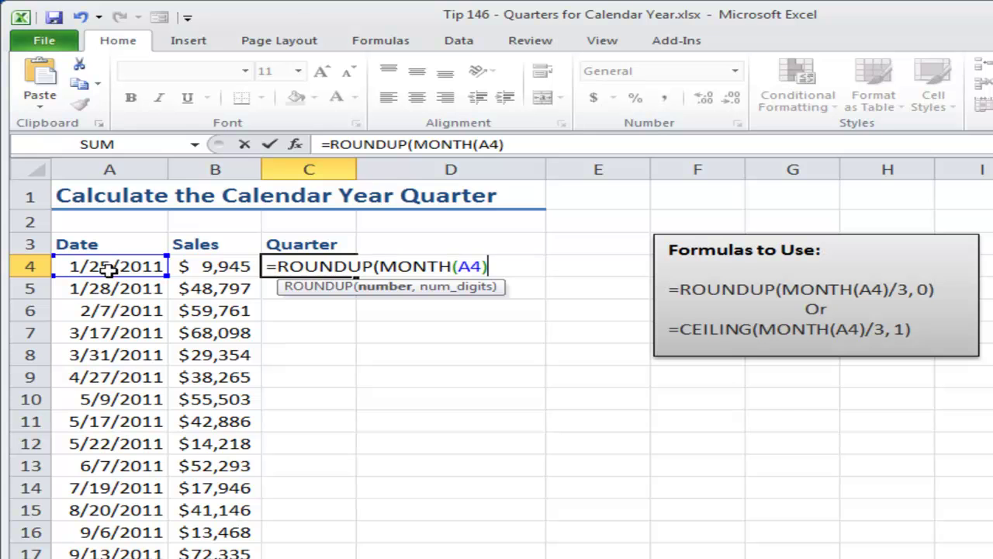
{"action": "type", "text": "/3,"}
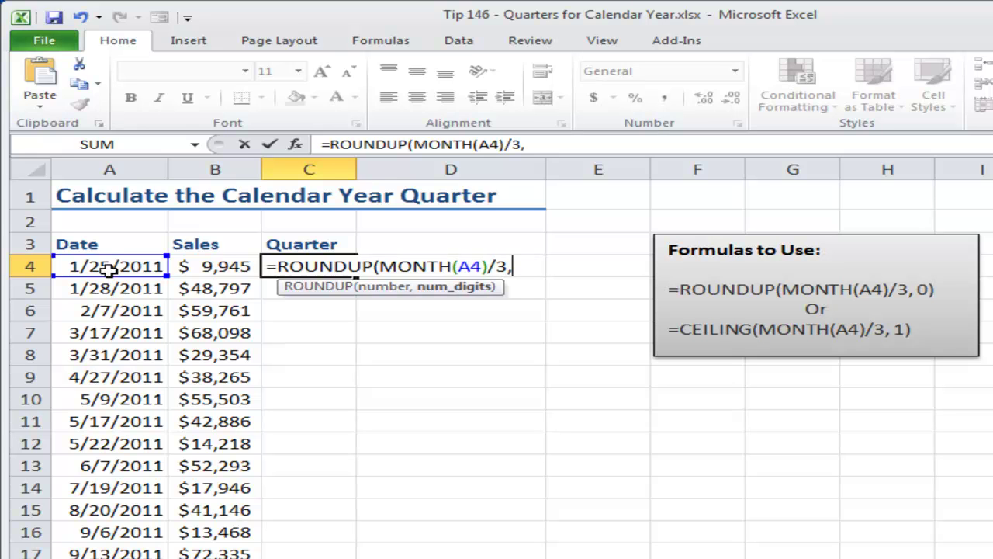
{"action": "type", "text": "0)"}
{"action": "key", "text": "ctrl+Return"}
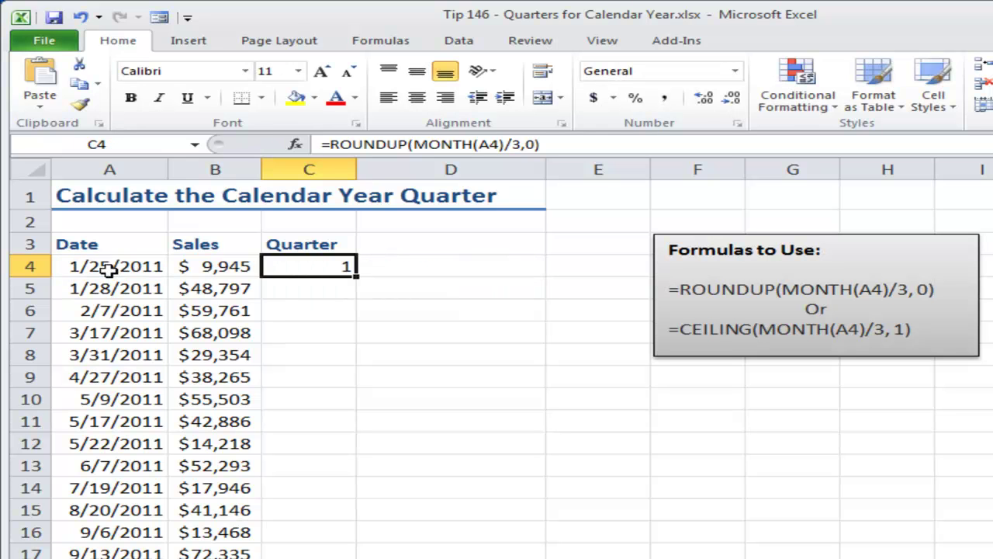
{"action": "double_click", "coordinate": [355, 277]}
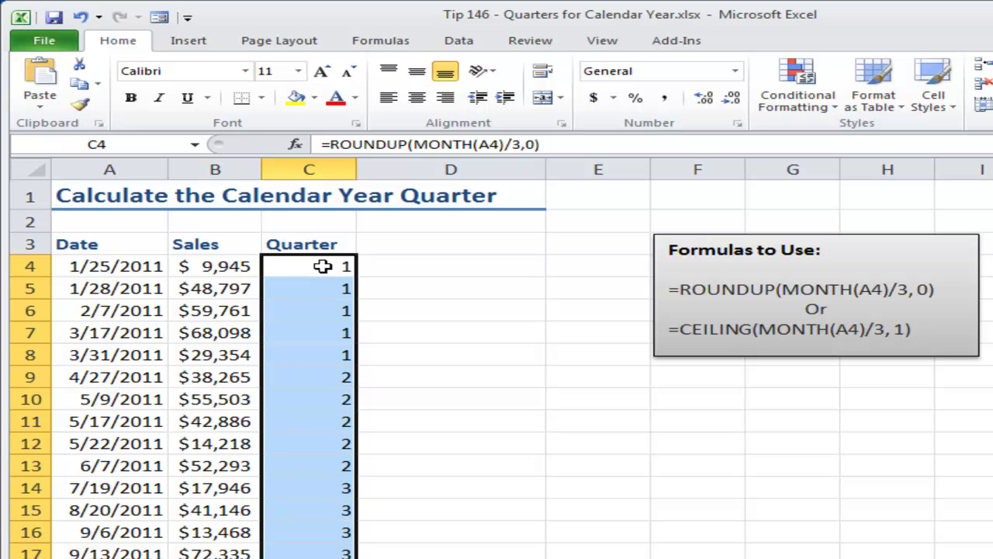
Apply the custom number format "Quarter "0 to the Quarter column cells
{"action": "key", "text": "ctrl+1"}
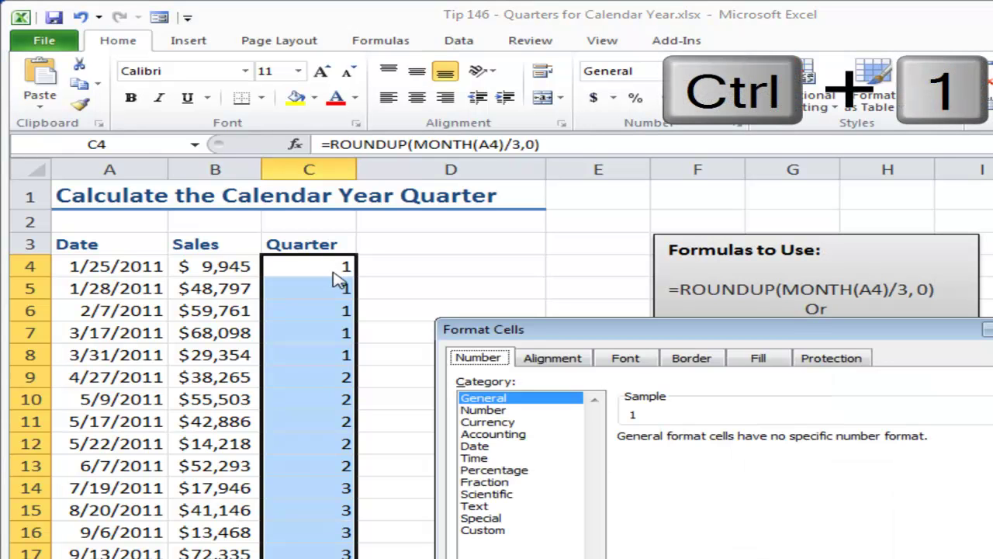
{"action": "left_click_drag", "start_coordinate": [545, 330], "coordinate": [522, 241]}
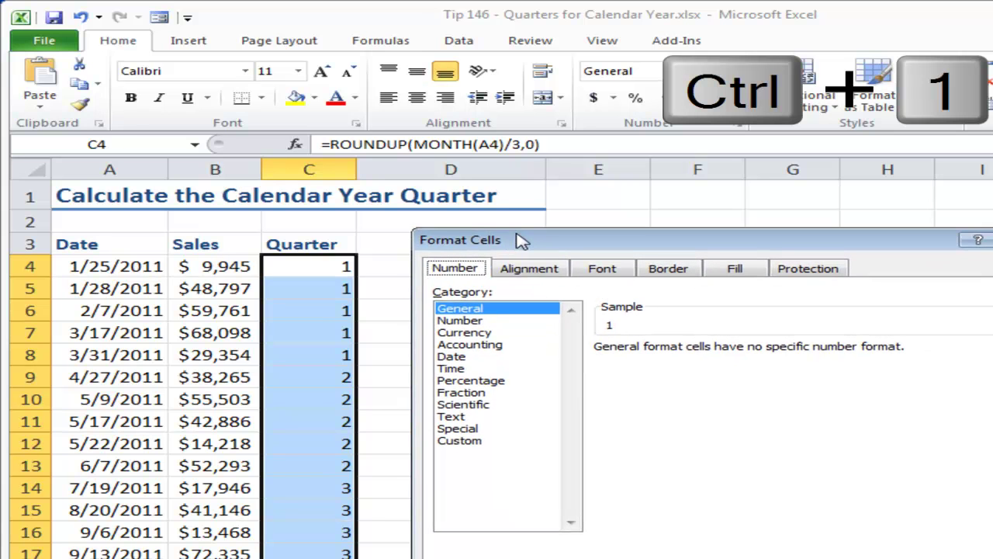
{"action": "left_click", "coordinate": [465, 442]}
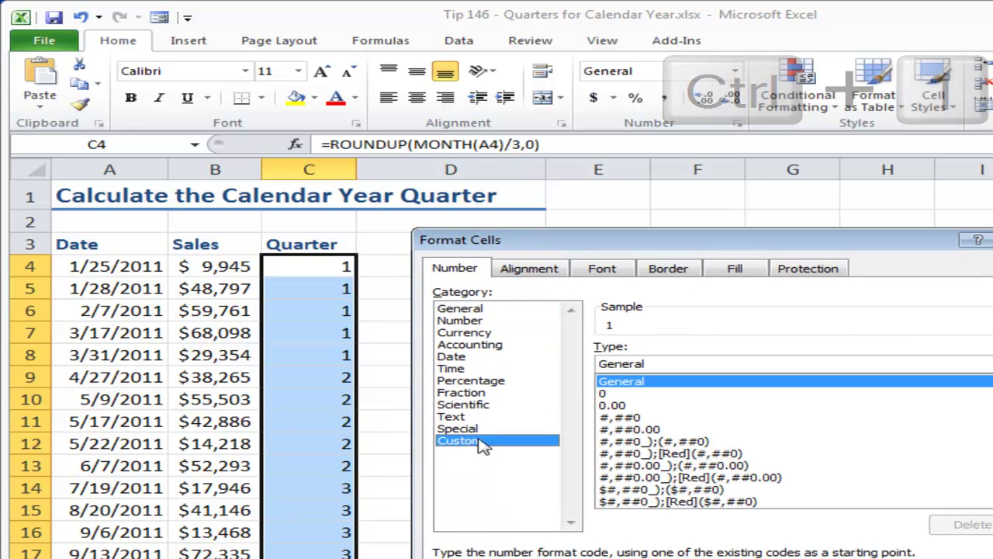
{"action": "double_click", "coordinate": [648, 360]}
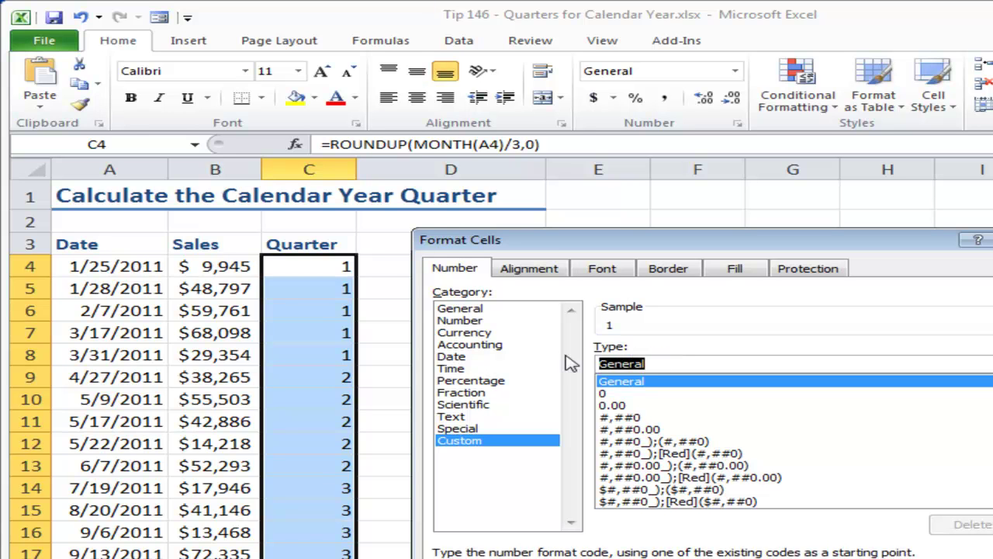
{"action": "type", "text": "\"Q"}
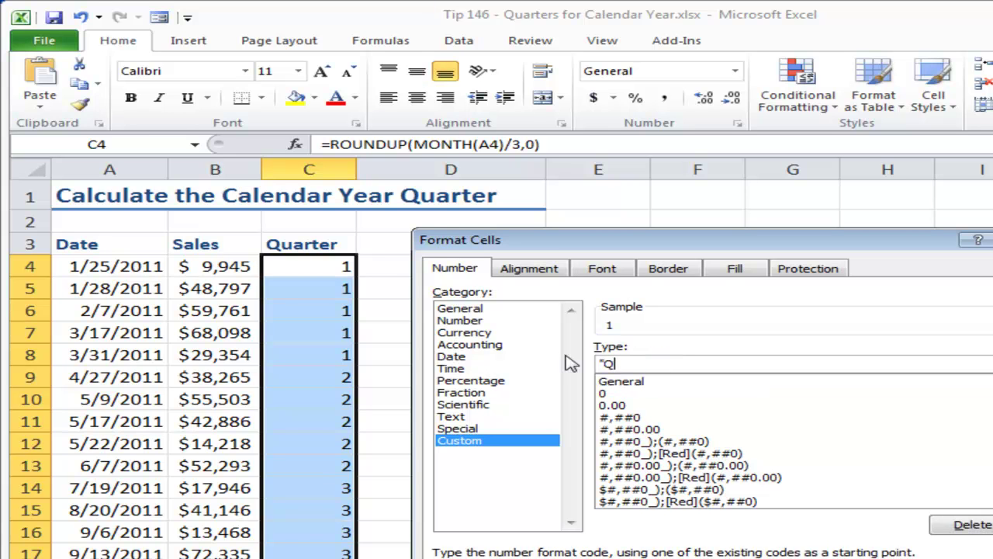
{"action": "type", "text": "uarter \"0"}
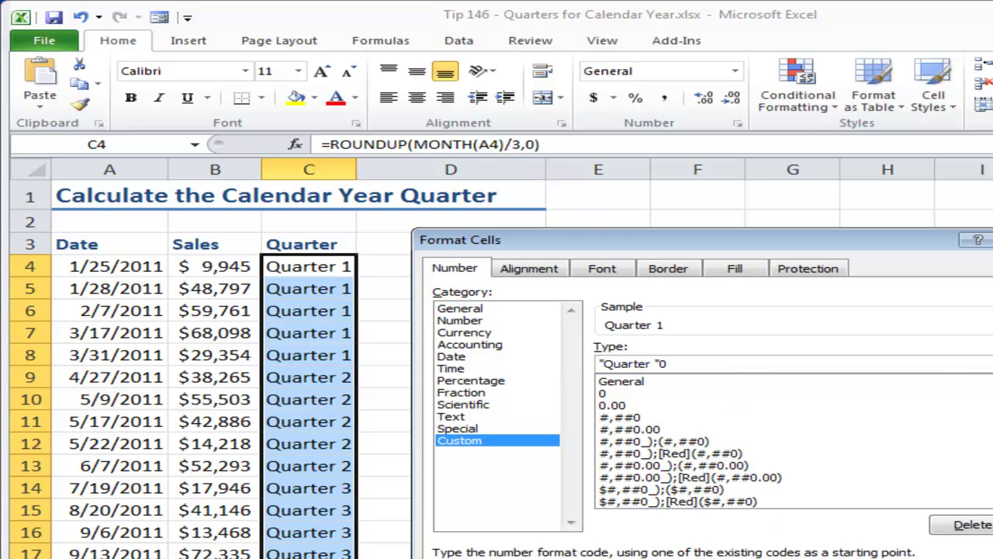
{"action": "key", "text": "Return"}
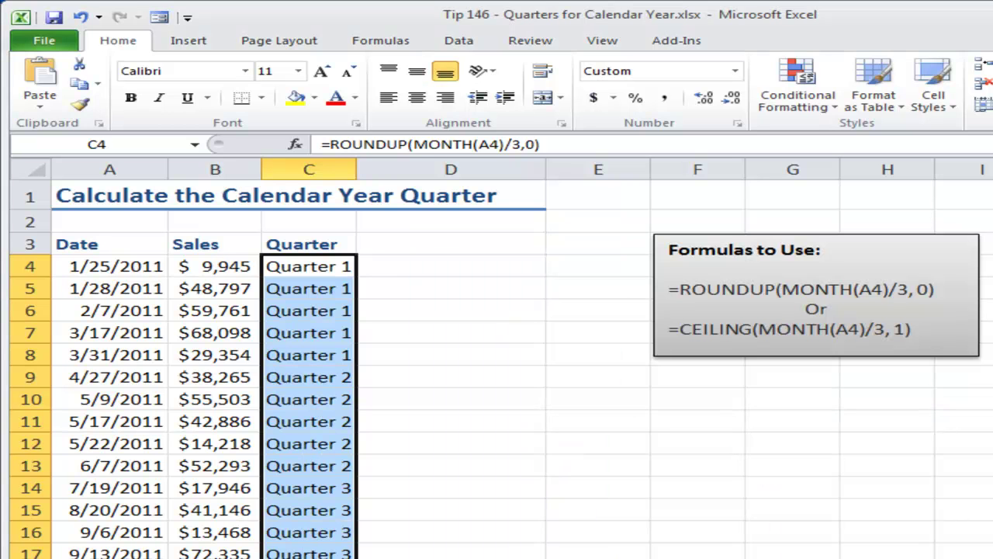
Widen column C to fit the labels and review C4's "Quarter "0 custom format code
{"action": "left_click_drag", "start_coordinate": [352, 168], "coordinate": [399, 169]}
{"action": "left_click", "coordinate": [325, 266]}
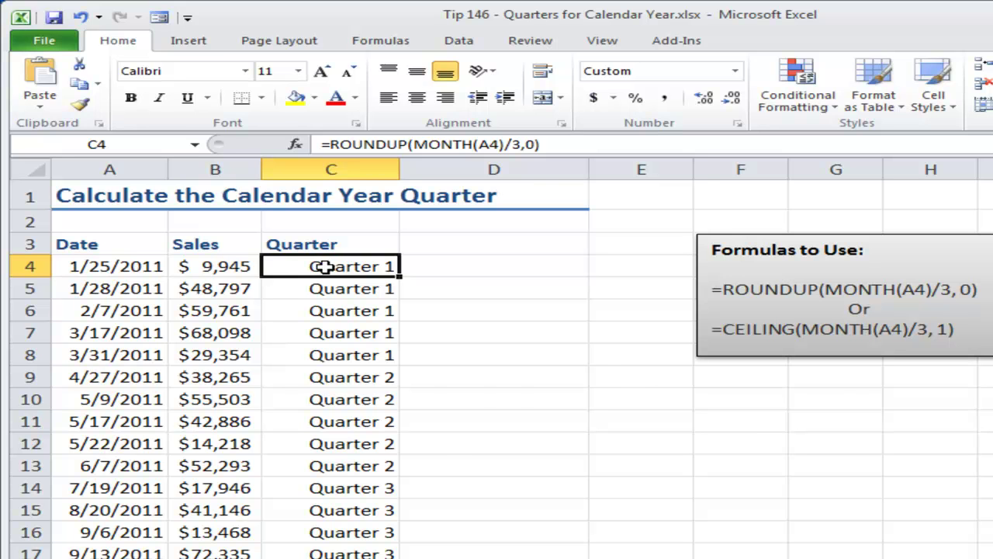
{"action": "key", "text": "ctrl+1"}
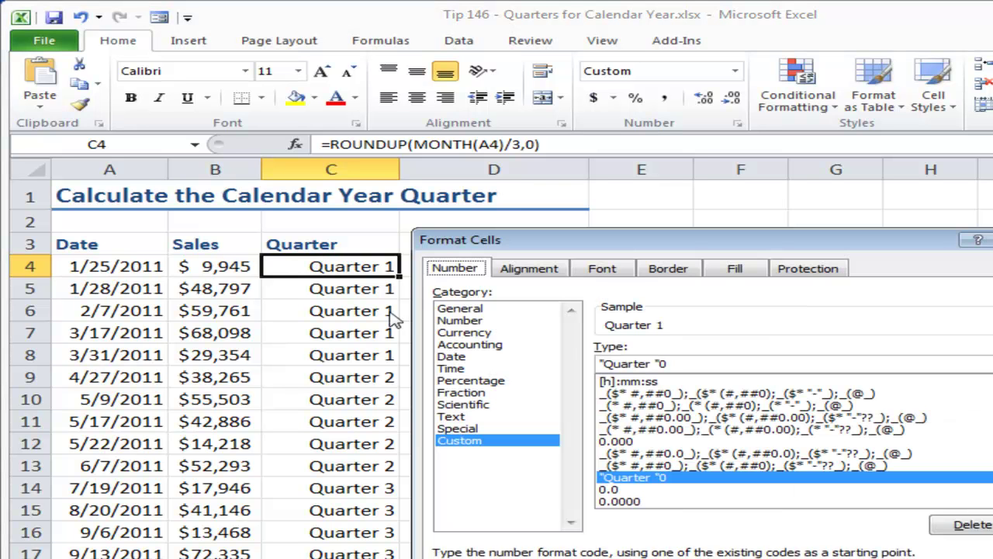
{"action": "left_click", "coordinate": [706, 362]}
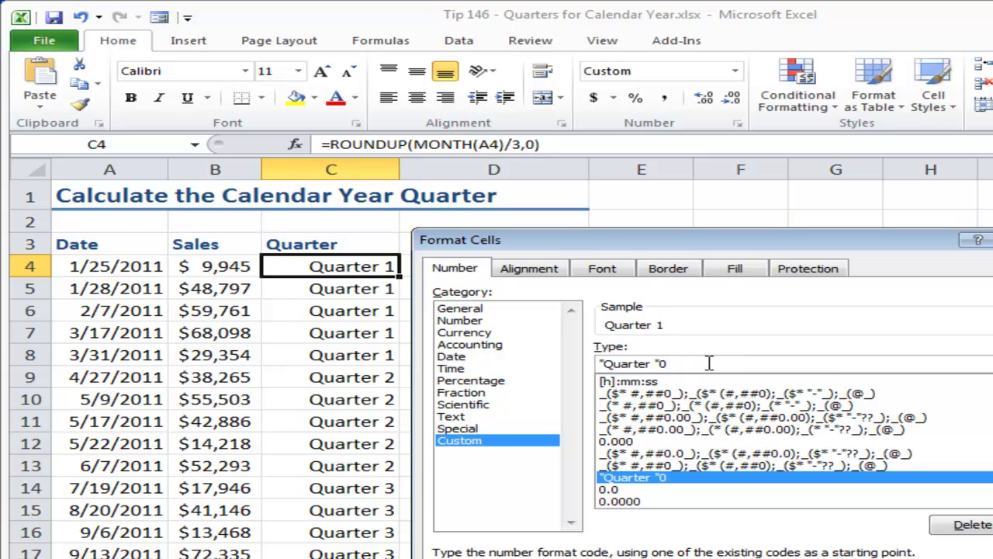